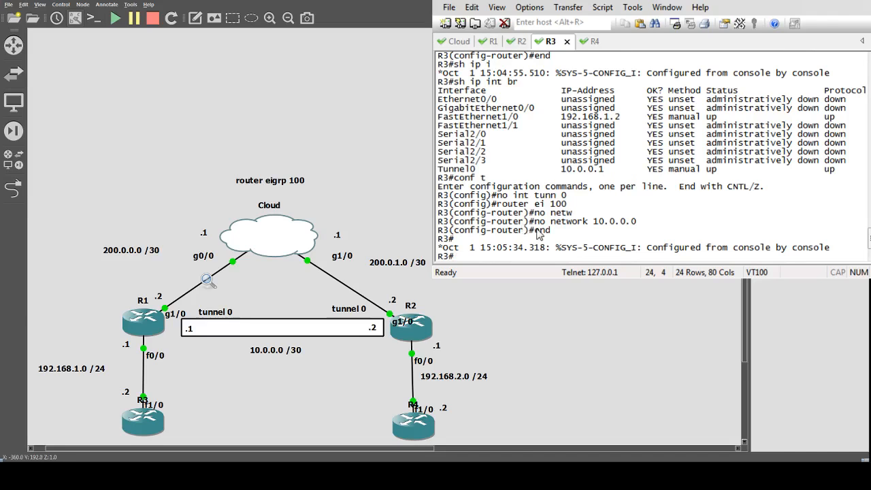
# Show the brief IP interface status on the Cloud router with sh ip int br
pyautogui.click(458, 41)
pyautogui.write('c')
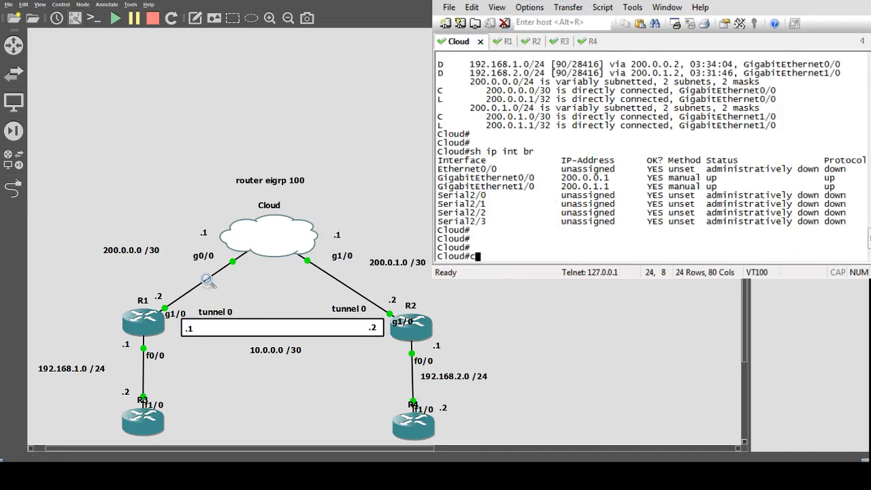
pyautogui.press('BackSpace')
pyautogui.write('sh  i')
pyautogui.press('BackSpace')
pyautogui.press('BackSpace')
pyautogui.write('ip int br')
pyautogui.press('Return')
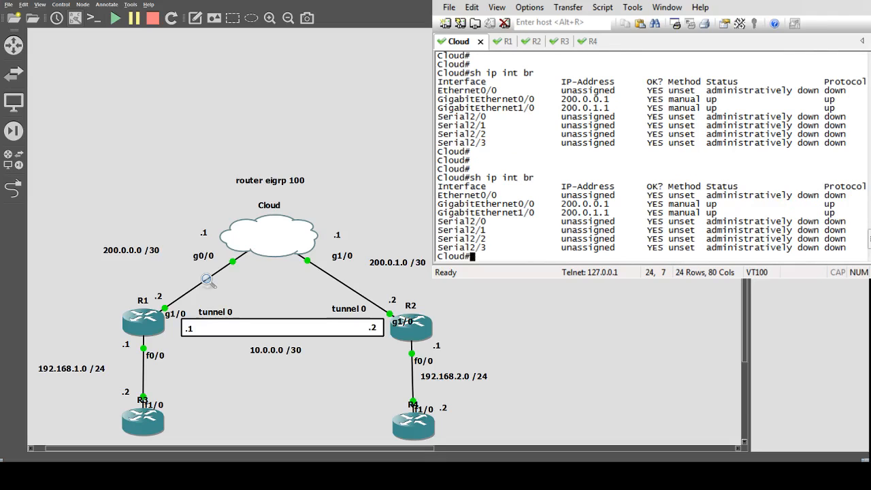
# On R1, leave interface configuration mode and show the brief IP interface status with sh ip int br
pyautogui.hotkey('alt', '2')
pyautogui.write('s')
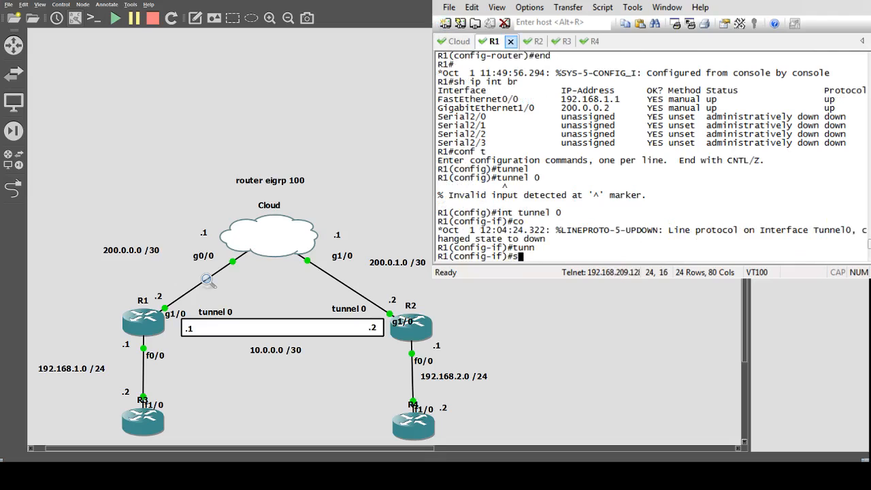
pyautogui.press('BackSpace')
pyautogui.write('end')
pyautogui.press('Return')
pyautogui.write('sh iup')
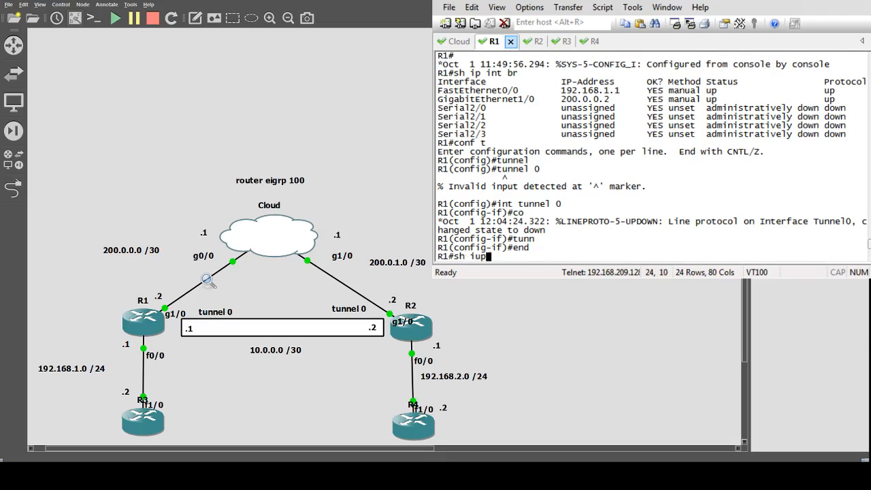
pyautogui.press('BackSpace')
pyautogui.press('BackSpace')
pyautogui.write('p int br')
pyautogui.press('Return')
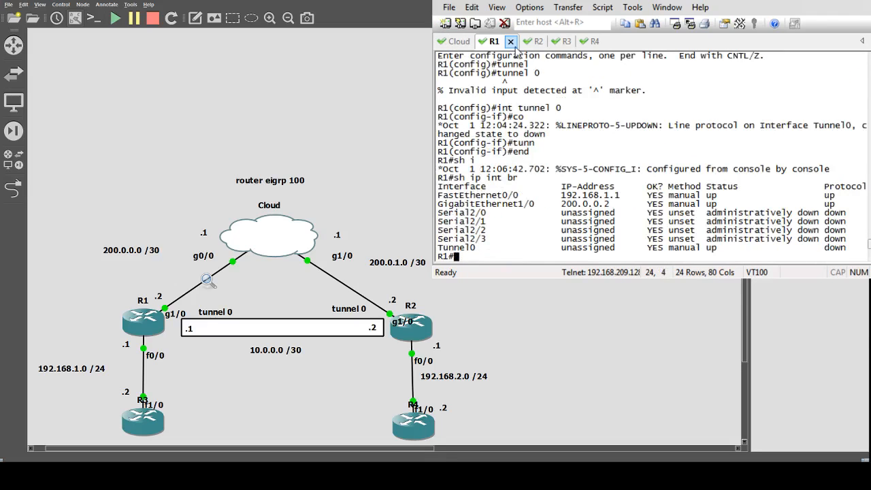
# On R1, enter global configuration mode, remove the interface tunnel 0, and exit configuration mode
pyautogui.click(536, 42)
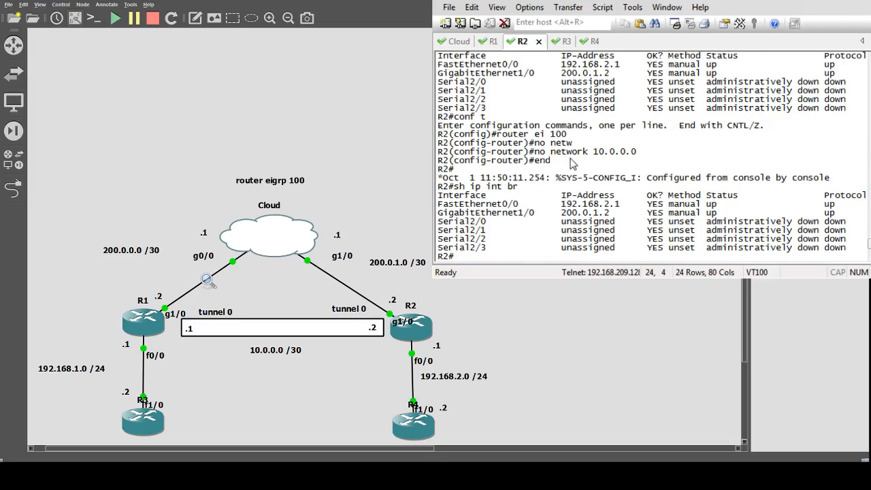
pyautogui.click(492, 42)
pyautogui.write('conf t')
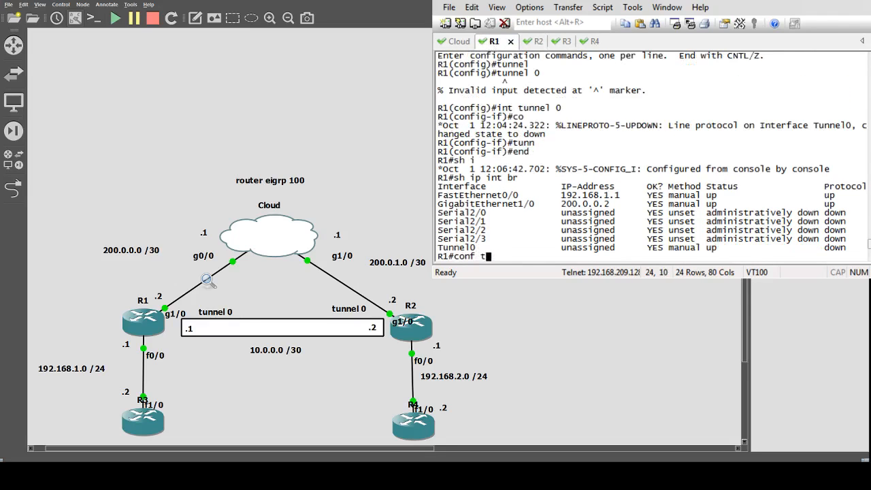
pyautogui.press('Return')
pyautogui.write('no int')
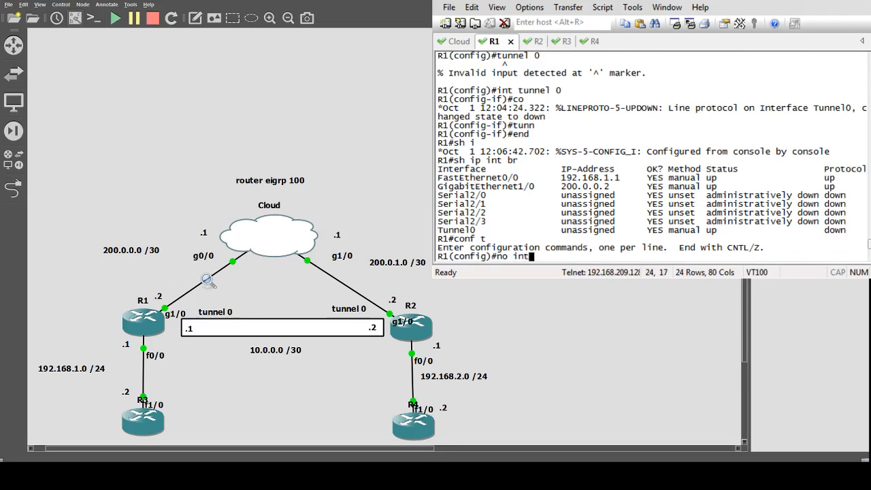
pyautogui.write(' tunn 0')
pyautogui.press('Return')
pyautogui.write('ed')
pyautogui.press('Return')
pyautogui.write('end')
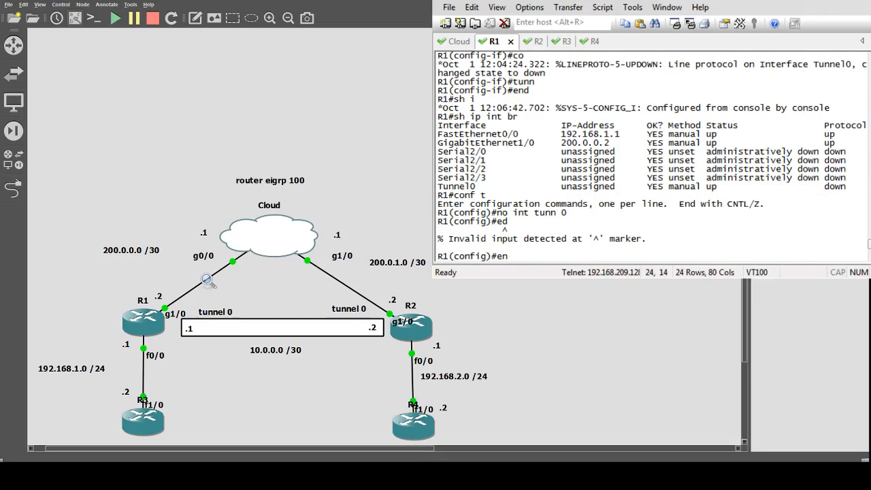
pyautogui.press('Return')
# Show the brief IP interface status on R3 with sh ip int br
pyautogui.click(529, 43)
pyautogui.write('s')
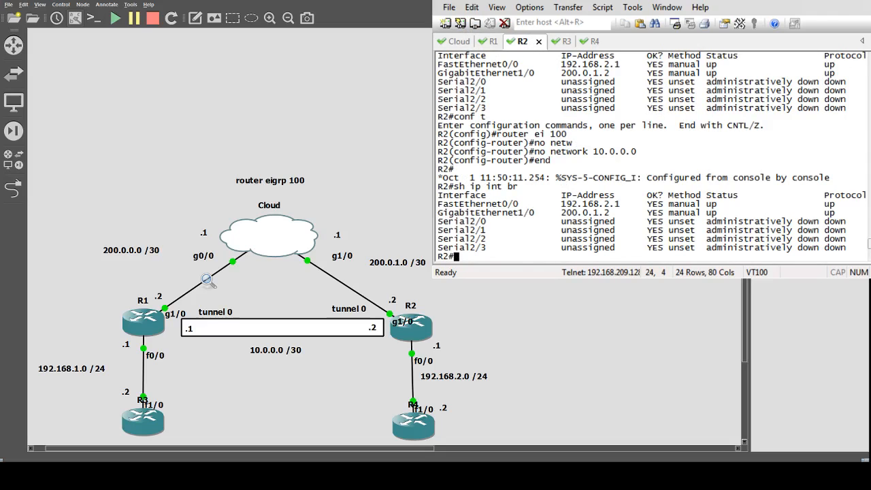
pyautogui.click(573, 42)
pyautogui.write('sh ip int br')
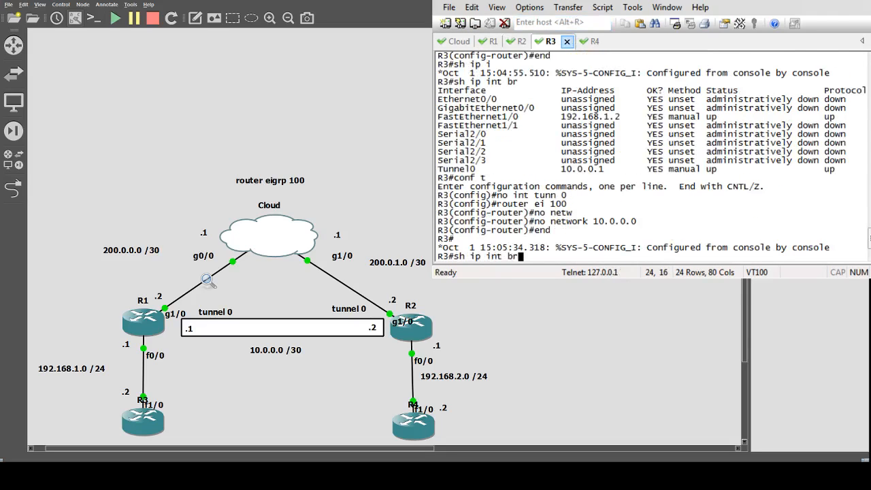
pyautogui.press('Return')
# Show the brief IP interface status on R4 with sh ip int br
pyautogui.click(592, 42)
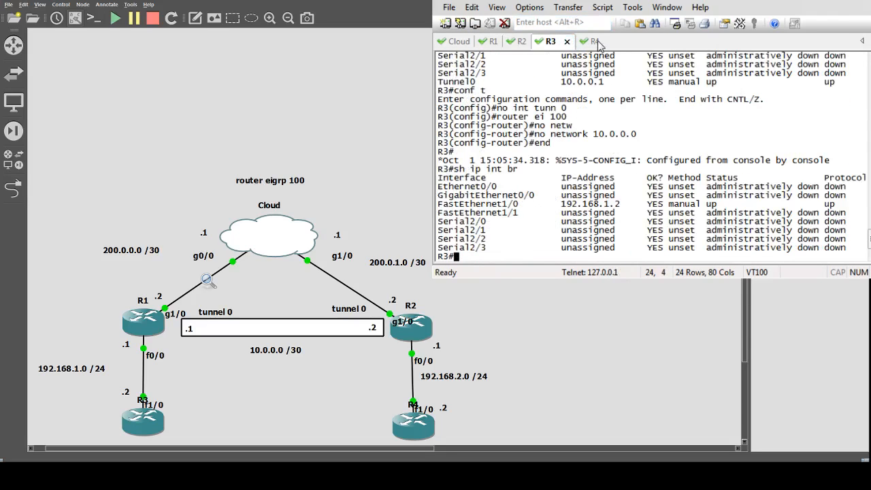
pyautogui.write('sh ip int br')
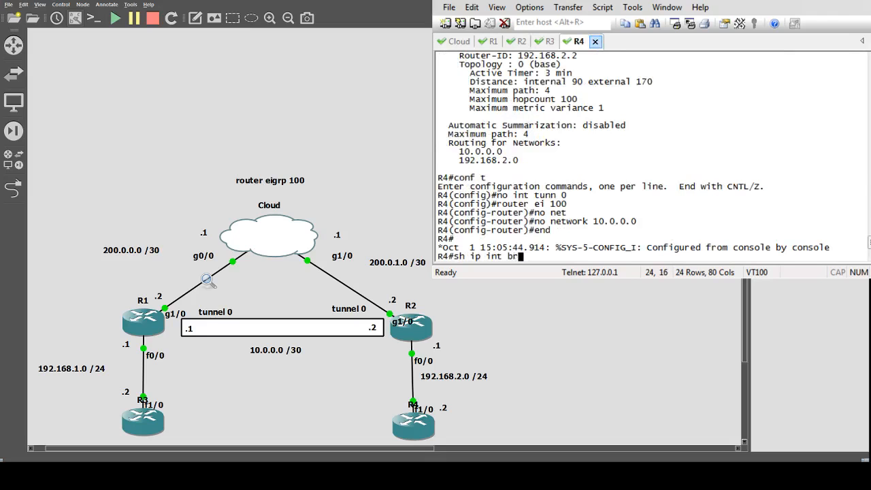
pyautogui.press('Return')
pyautogui.click(465, 43)
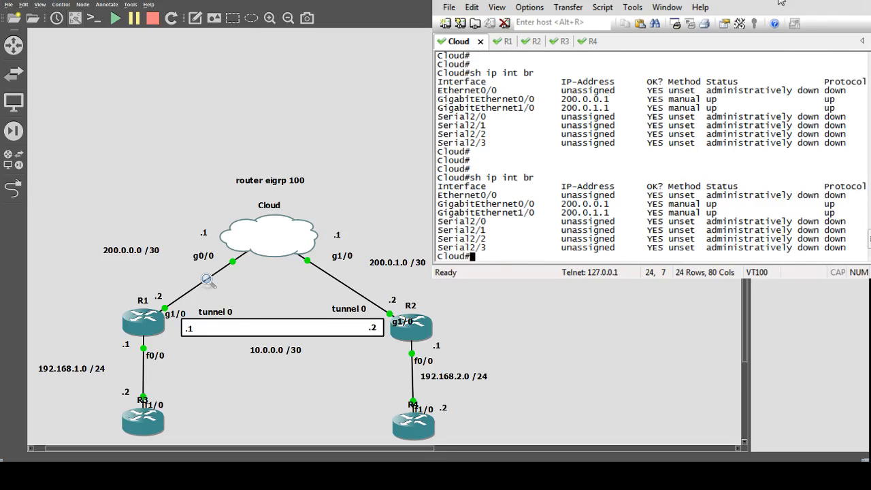
# From R3, ping R4's address 192.168.2.2
pyautogui.click(562, 44)
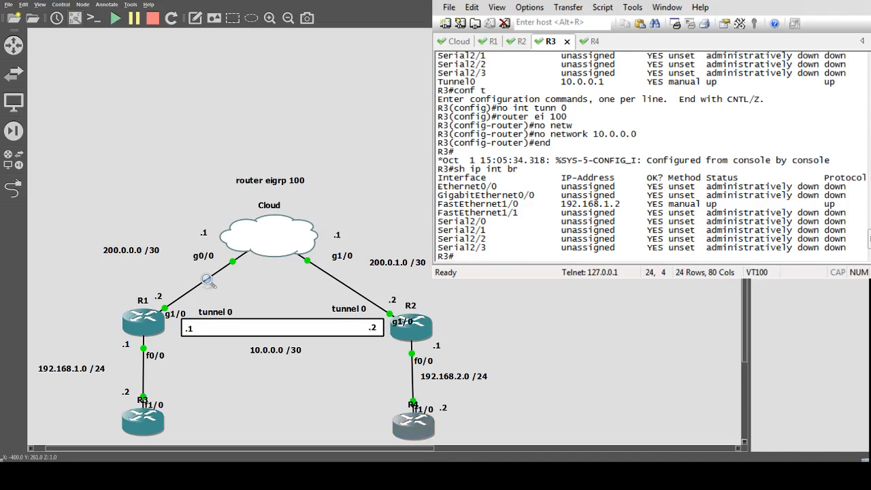
pyautogui.write('ping')
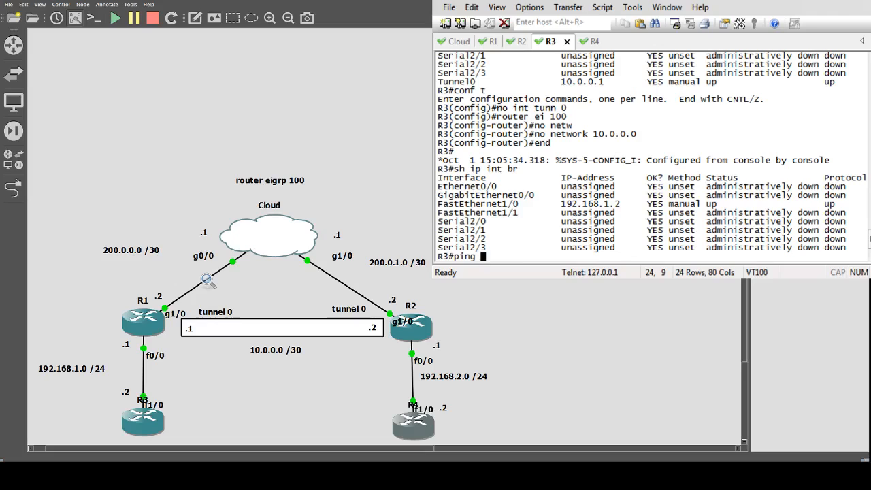
pyautogui.write('192.168.2.2')
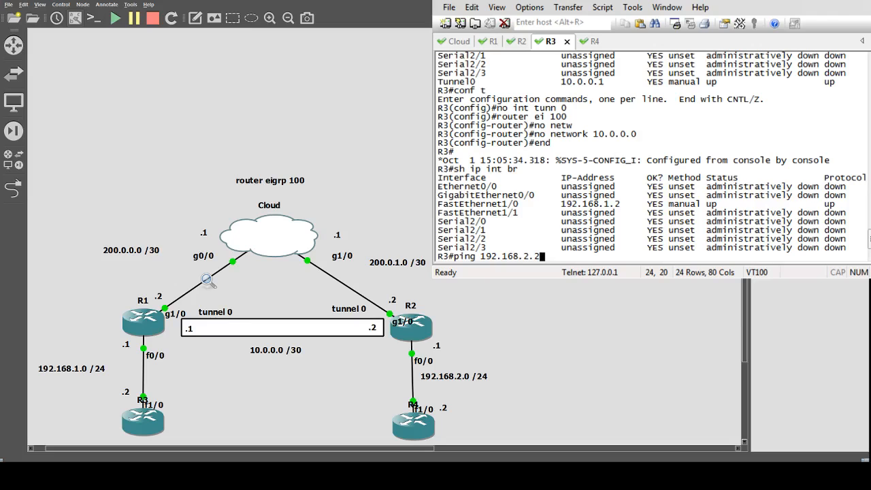
pyautogui.press('Return')
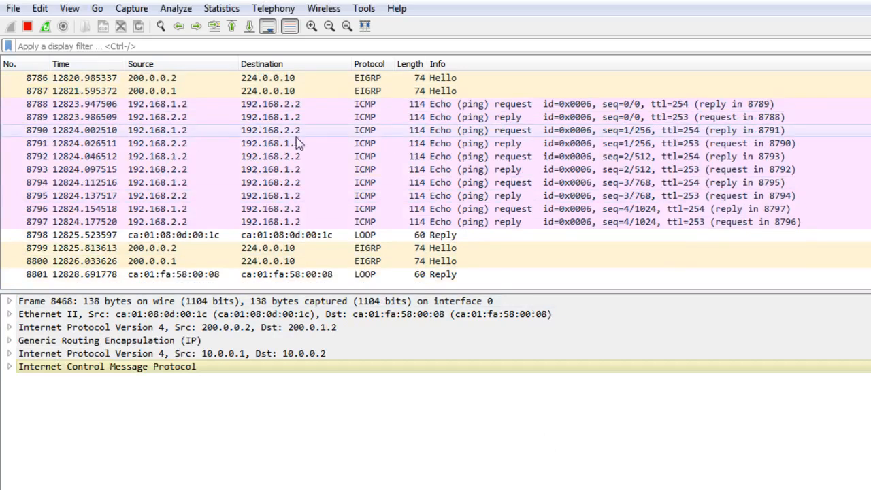
# In the Wireshark capture, select the first ICMP echo request, packet 8788, and review the packets around it
pyautogui.click(306, 116)
pyautogui.click(305, 105)
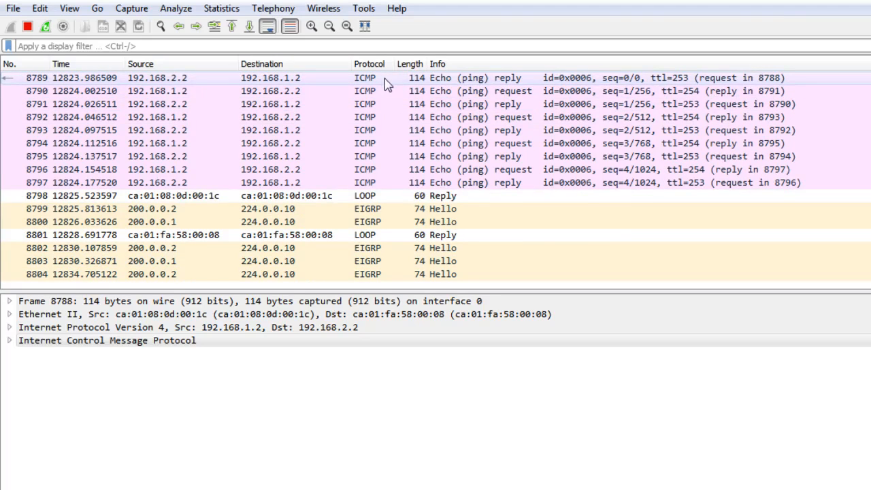
pyautogui.scroll(1, 385, 78)
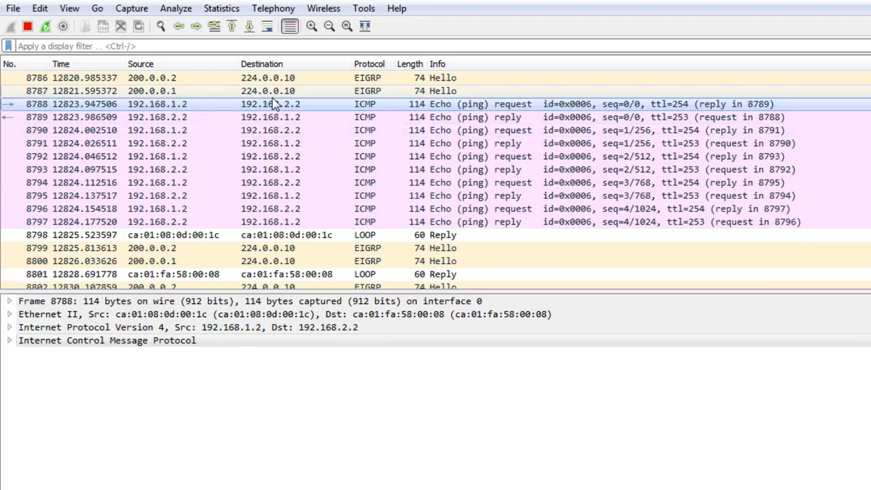
pyautogui.scroll(1, 277, 101)
pyautogui.scroll(2, 287, 128)
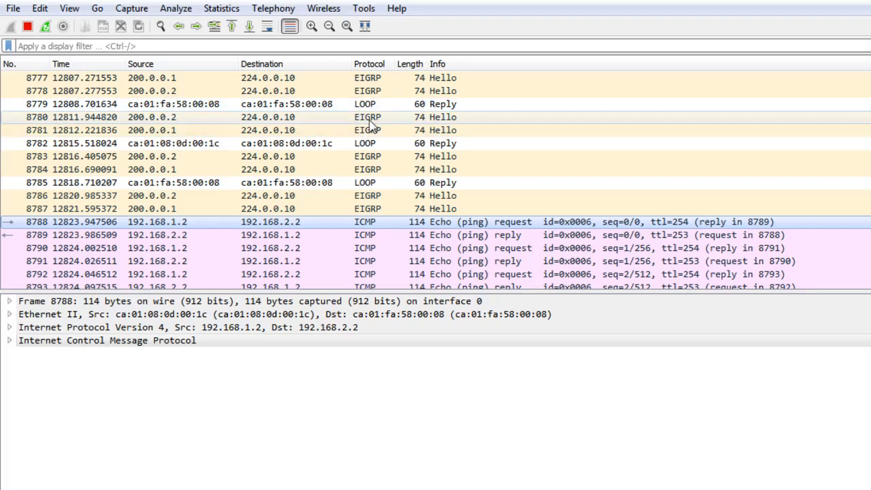
pyautogui.scroll(-3, 412, 191)
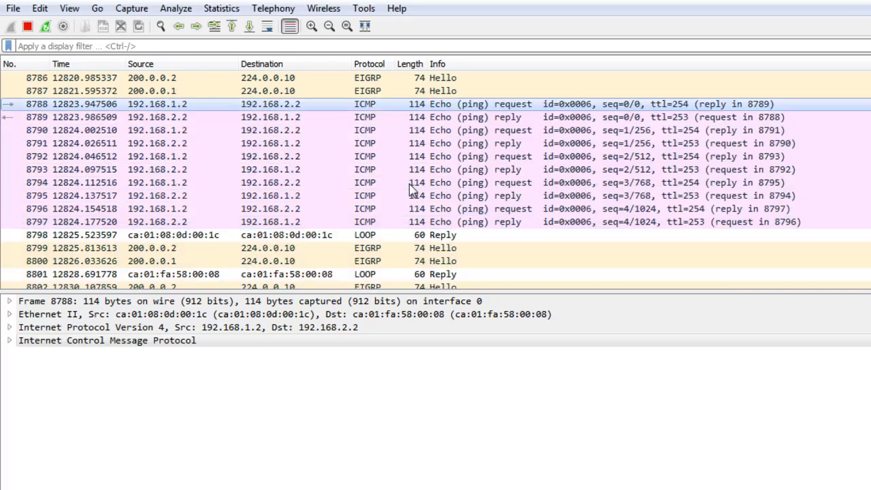
pyautogui.scroll(-8, 395, 242)
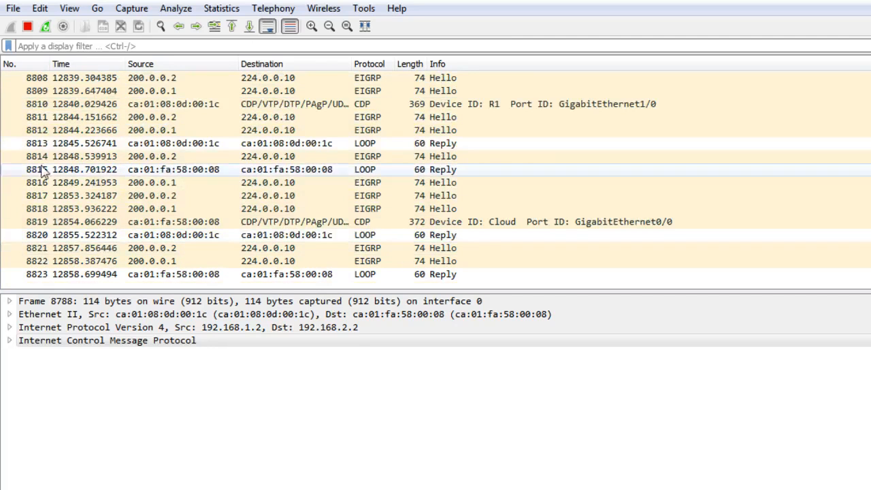
pyautogui.scroll(7, 367, 218)
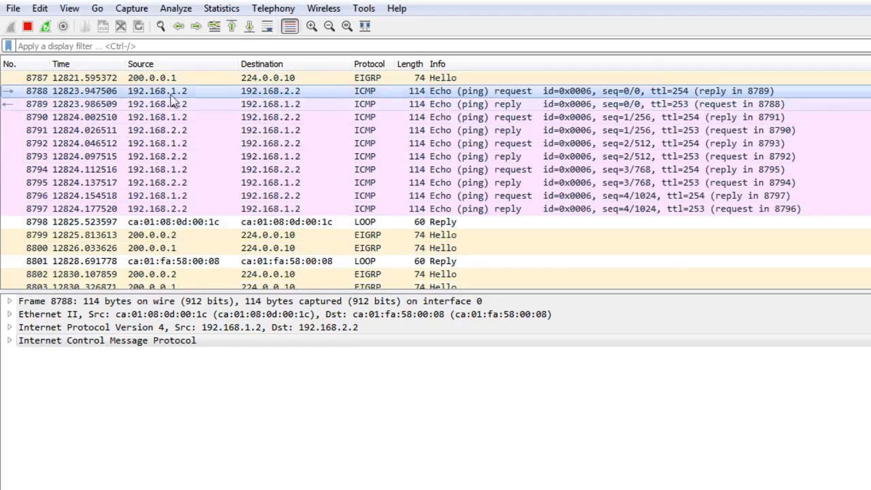
# Expand packet 8788's Frame details and examine its encapsulation type, frame length, protocols in frame and coloring rule
pyautogui.click(9, 301)
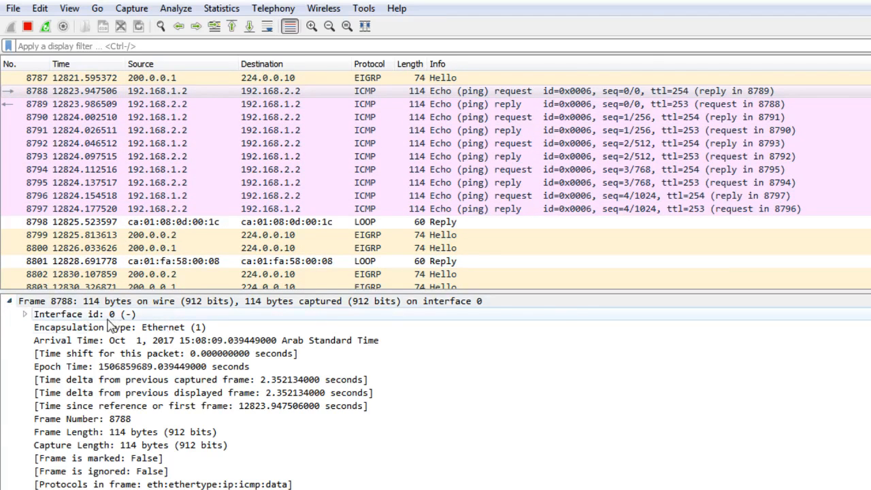
pyautogui.click(163, 330)
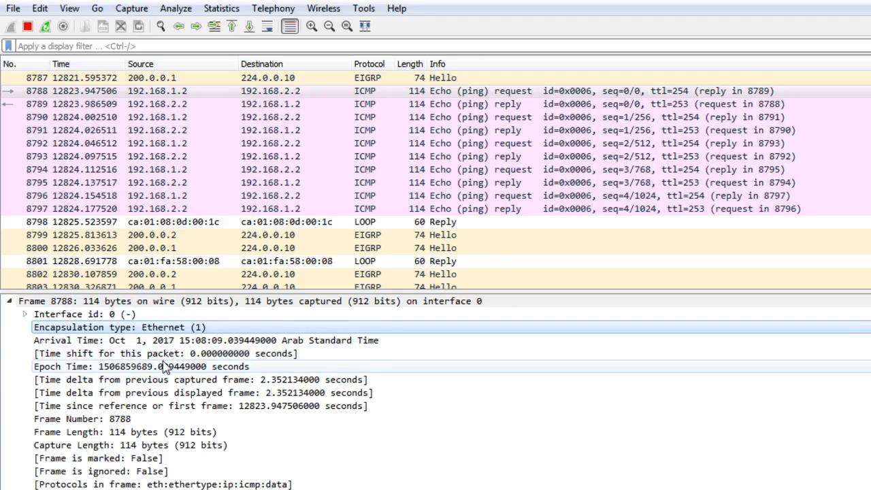
pyautogui.scroll(-1, 142, 430)
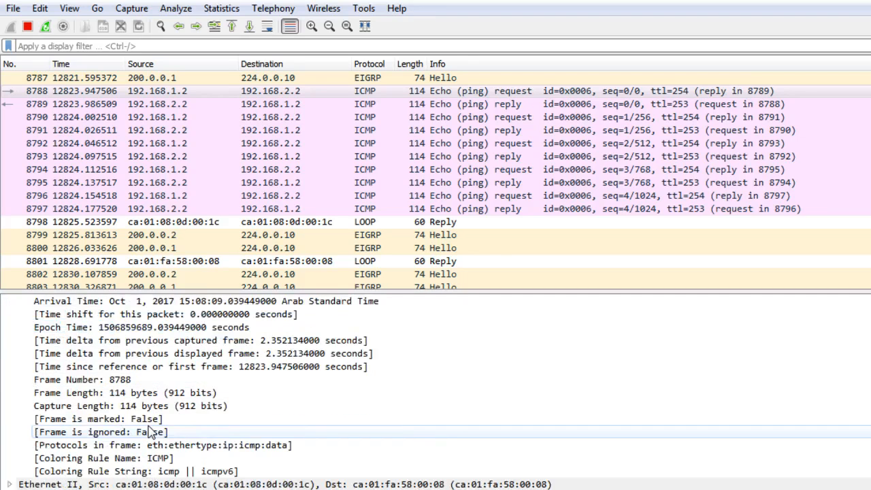
pyautogui.click(158, 395)
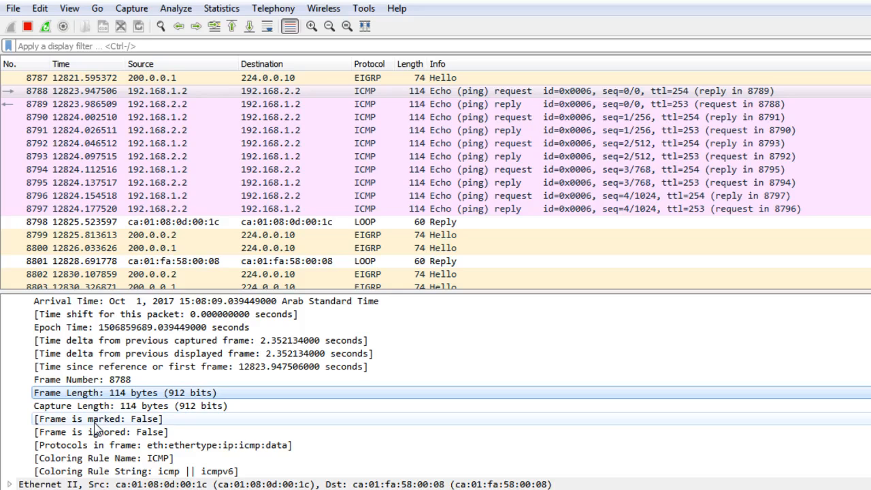
pyautogui.click(171, 446)
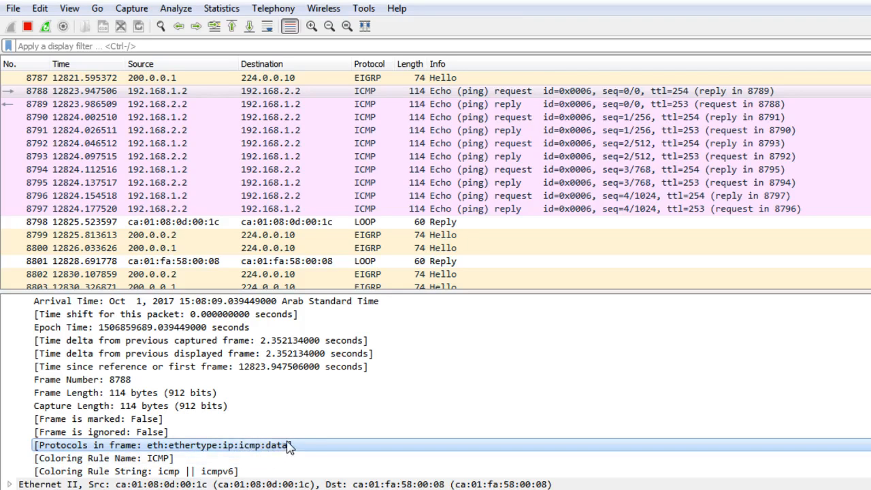
pyautogui.click(125, 459)
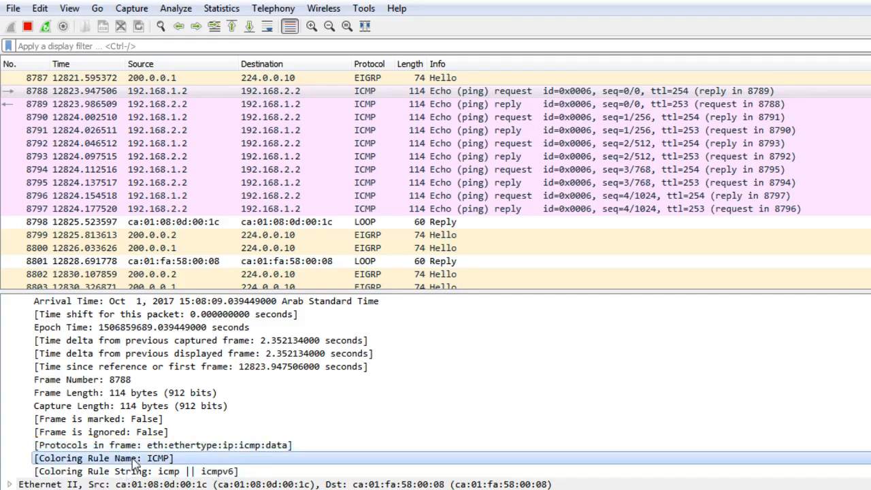
pyautogui.click(124, 472)
pyautogui.click(139, 484)
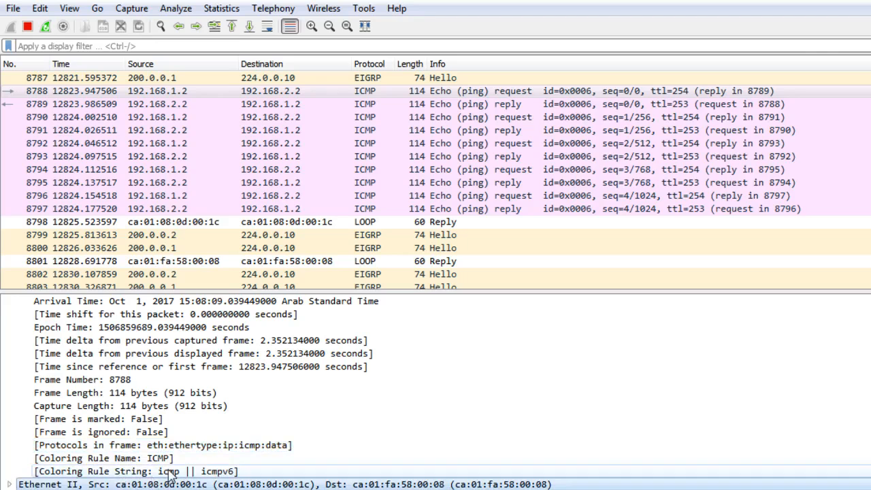
# Expand the packet's Ethernet II header and examine its destination and source MAC addresses
pyautogui.click(10, 485)
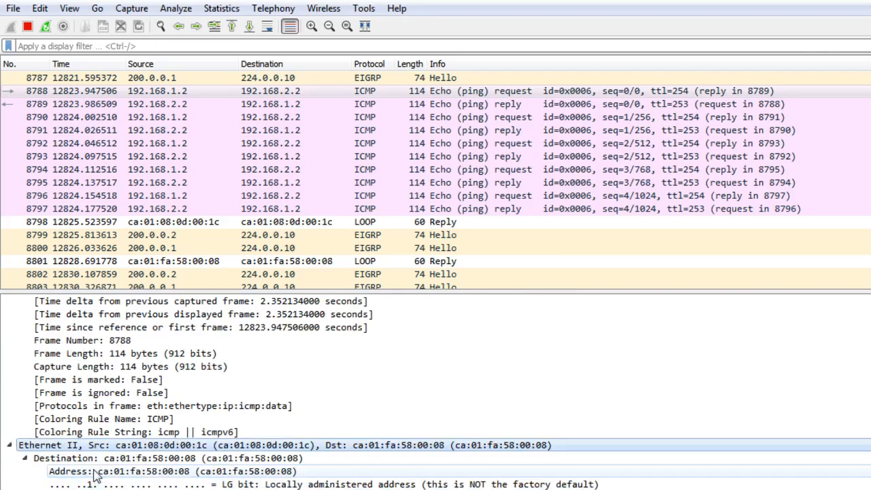
pyautogui.click(155, 471)
pyautogui.scroll(-1, 149, 470)
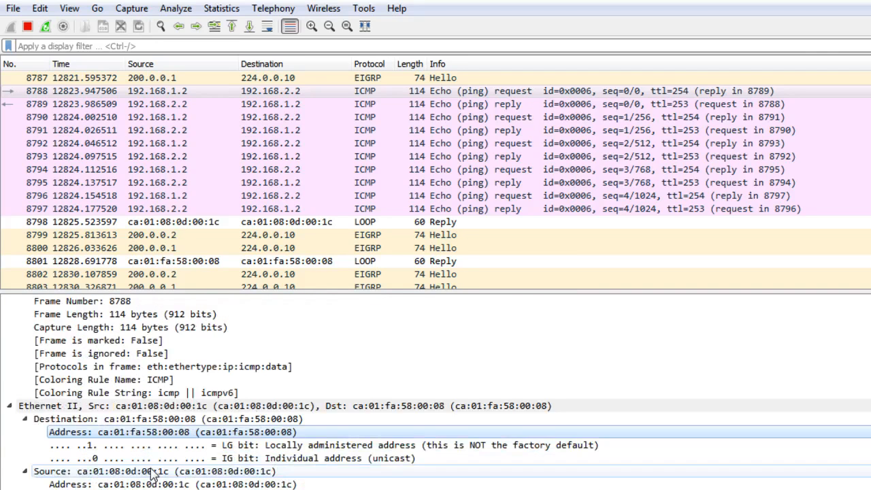
pyautogui.click(150, 469)
pyautogui.click(153, 483)
pyautogui.scroll(-1, 153, 485)
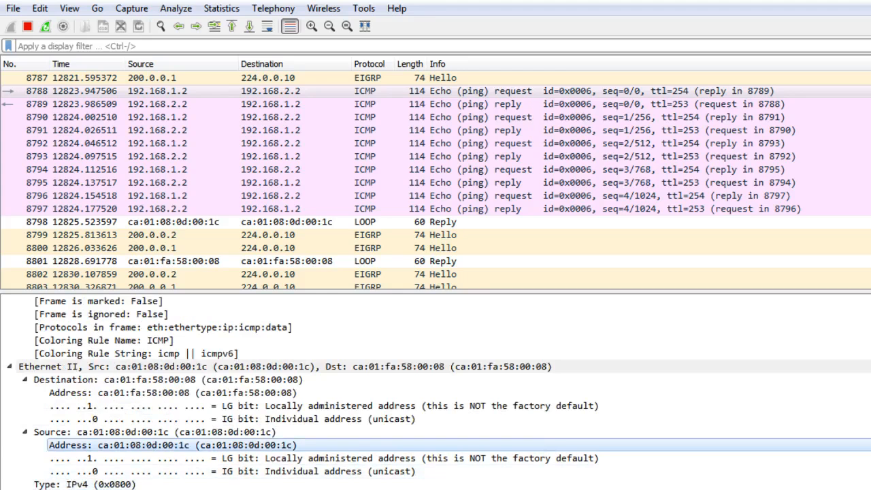
# Examine packet 8788's IPv4 header, including the version, header length and total length, briefly expanding the Differentiated Services and Flags fields
pyautogui.scroll(-2, 143, 473)
pyautogui.click(130, 432)
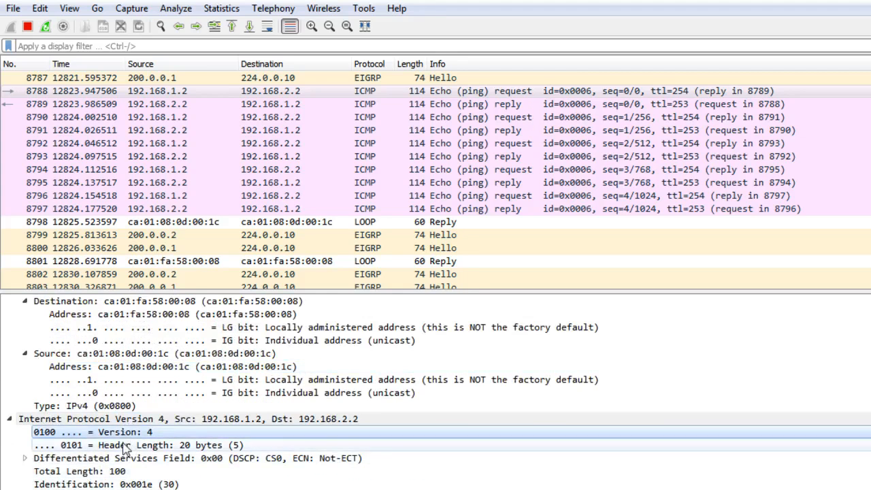
pyautogui.click(128, 445)
pyautogui.scroll(-1, 126, 452)
pyautogui.click(89, 432)
pyautogui.scroll(-1, 68, 418)
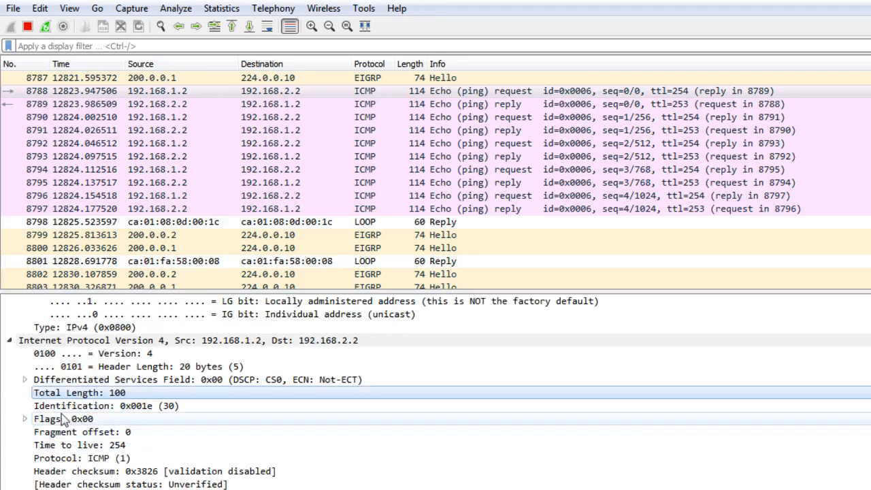
pyautogui.click(33, 381)
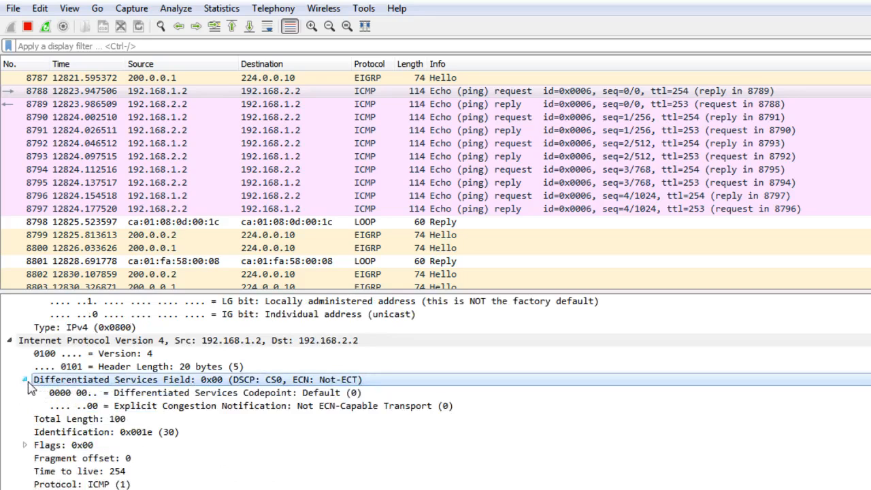
pyautogui.click(26, 381)
pyautogui.click(25, 419)
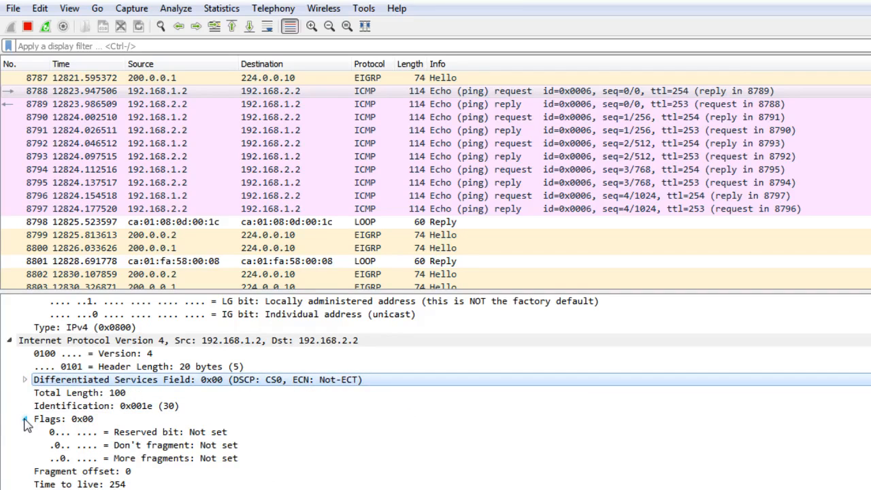
pyautogui.click(24, 419)
pyautogui.scroll(-1, 24, 420)
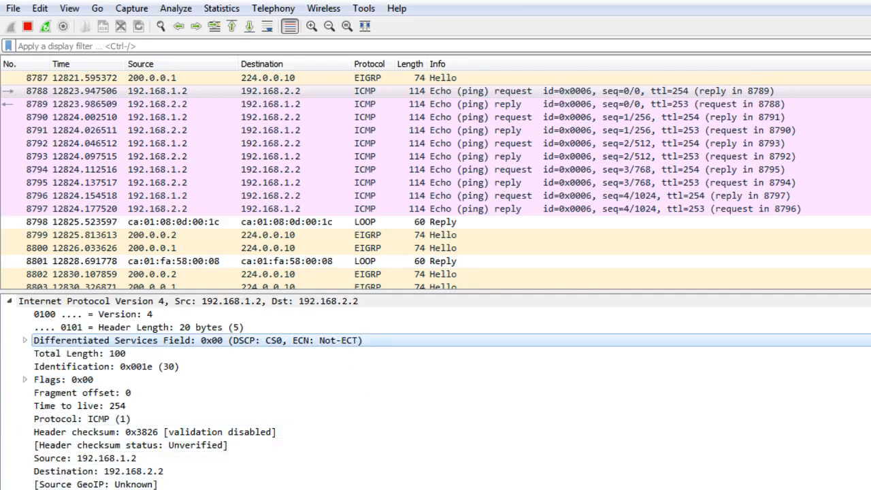
# Examine the packet's Internet Control Message Protocol section, covering its type, checksum and checksum status
pyautogui.scroll(-3, 89, 408)
pyautogui.click(95, 407)
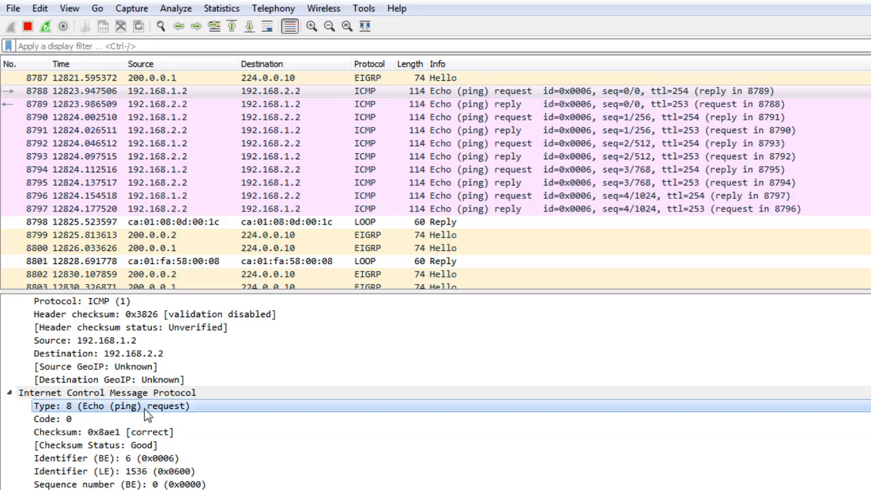
pyautogui.click(136, 433)
pyautogui.click(126, 445)
pyautogui.scroll(-1, 144, 459)
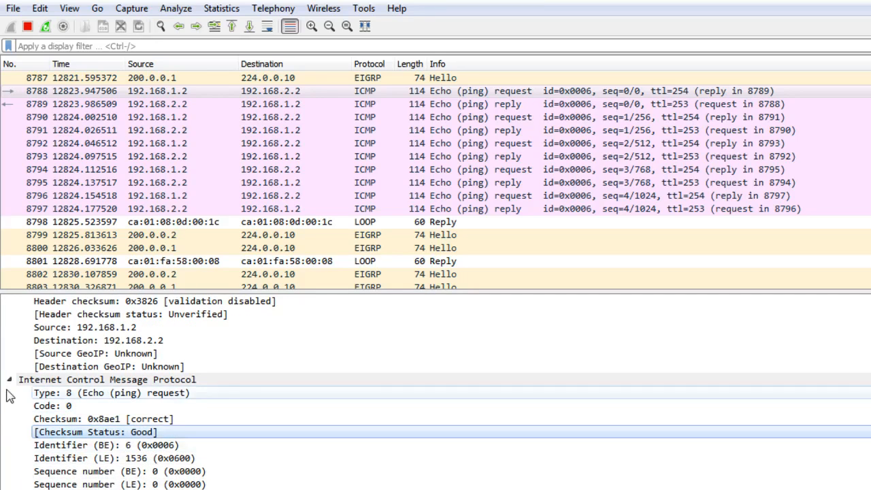
pyautogui.scroll(-2, 26, 473)
# Return to packet 8788's Frame details and collapse them
pyautogui.scroll(9, 22, 476)
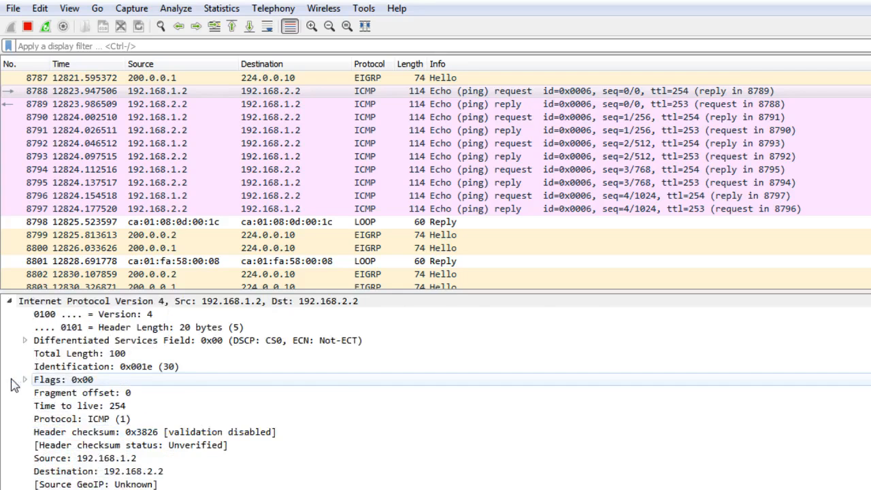
pyautogui.scroll(3, 14, 402)
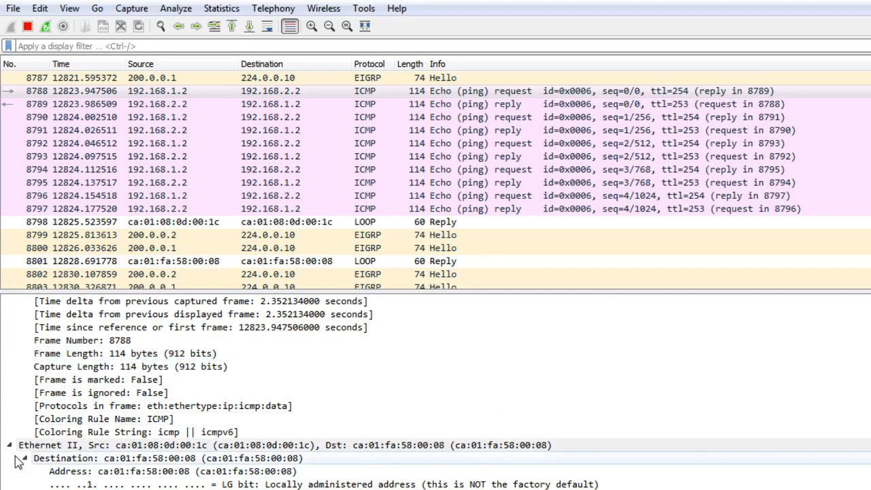
pyautogui.scroll(1, 19, 453)
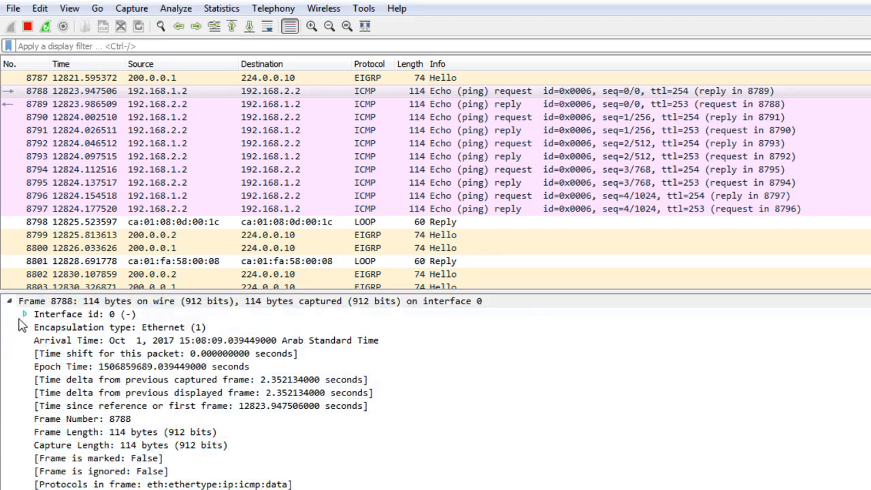
pyautogui.click(9, 300)
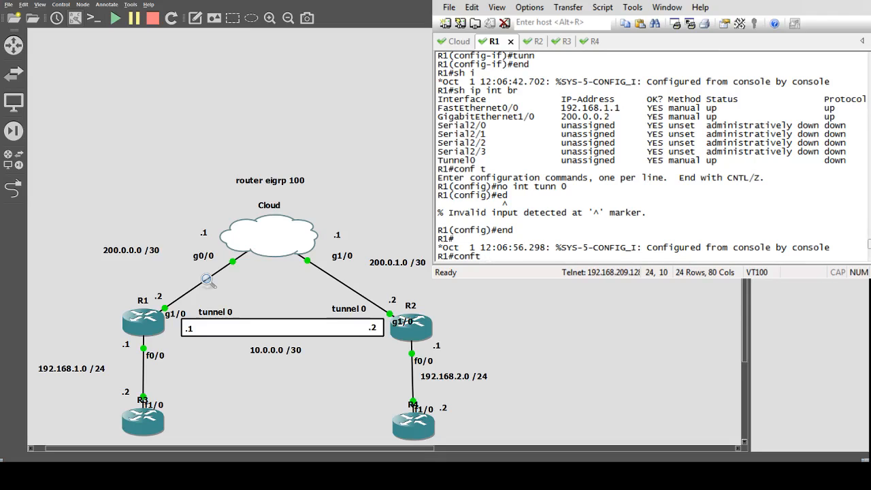
# In R1's console, enter global configuration mode and create interface tunnel 0, checking the allowed tunnel interface numbers with the built-in help
pyautogui.press('BackSpace')
pyautogui.write('t')
pyautogui.press('Return')
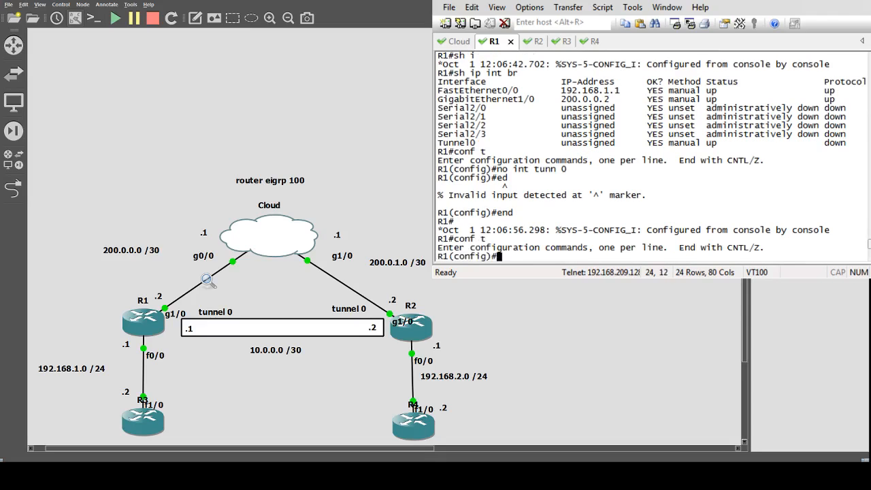
pyautogui.write('int tunne')
pyautogui.press('Tab')
pyautogui.write('=')
pyautogui.press('BackSpace')
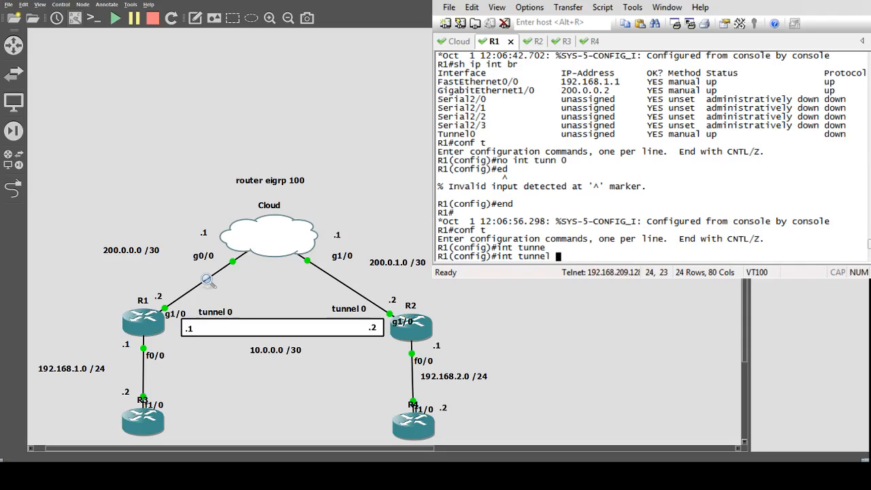
pyautogui.write('?')
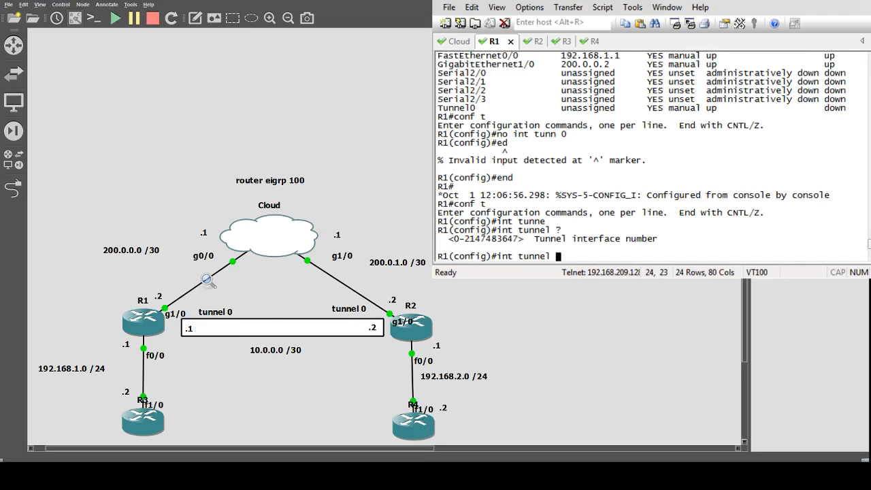
pyautogui.write('0')
pyautogui.press('Return')
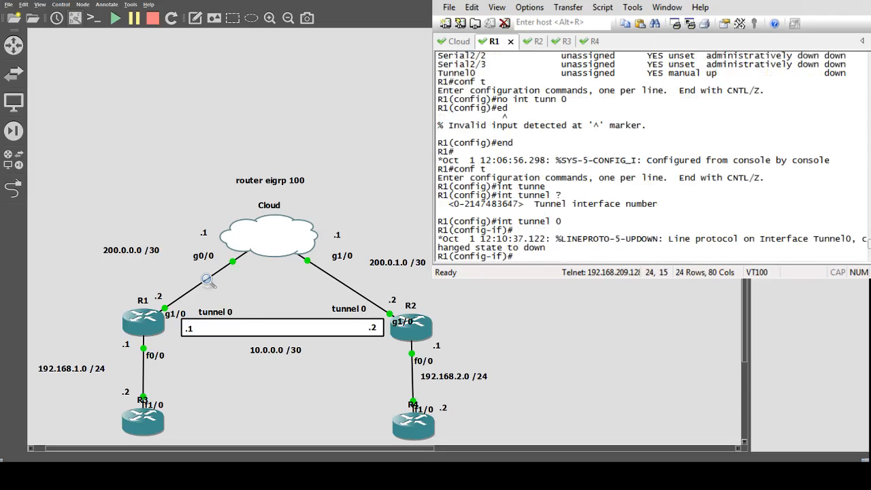
# Assign IP address 10.0.0.1 with mask 255.255.255.252 to R1's tunnel 0 and enable the interface
pyautogui.write('ip add 19')
pyautogui.write('2')
pyautogui.press('BackSpace')
pyautogui.press('BackSpace')
pyautogui.press('BackSpace')
pyautogui.write('1')
pyautogui.press('BackSpace')
pyautogui.write('10.0.0.1 ')
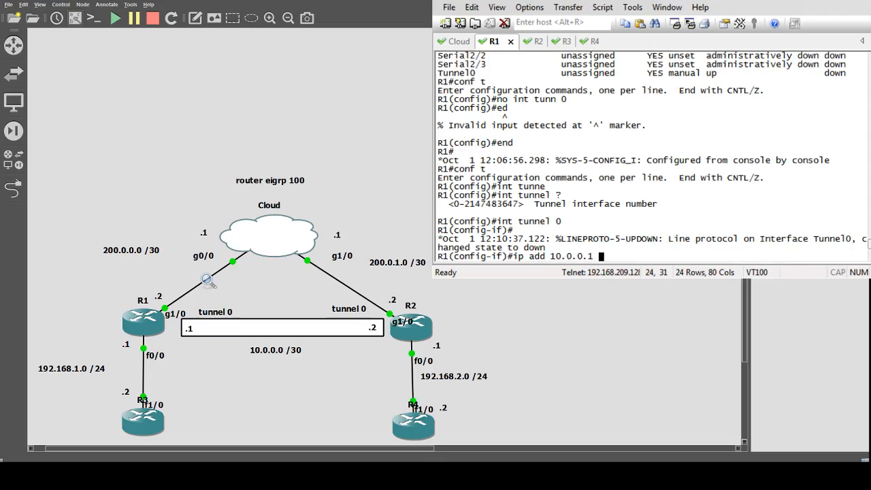
pyautogui.write('255.255.255.252')
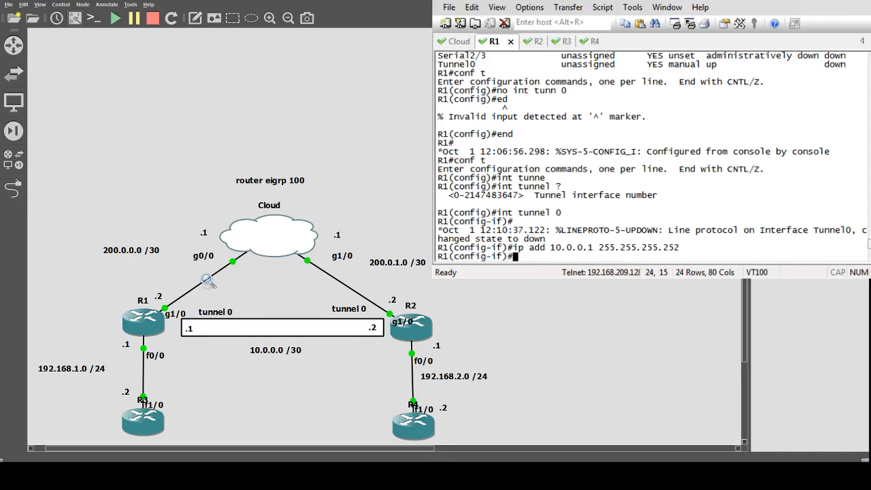
pyautogui.press('Return')
pyautogui.write('no sh')
pyautogui.press('Return')
# Show R1's brief IP interface summary from within interface configuration mode
pyautogui.write('do sh ip on')
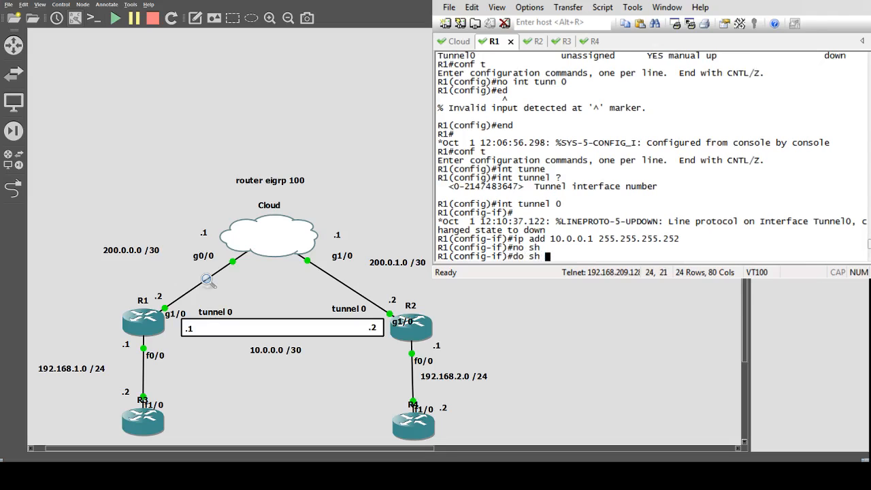
pyautogui.press('BackSpace')
pyautogui.press('BackSpace')
pyautogui.write('int br')
pyautogui.press('Return')
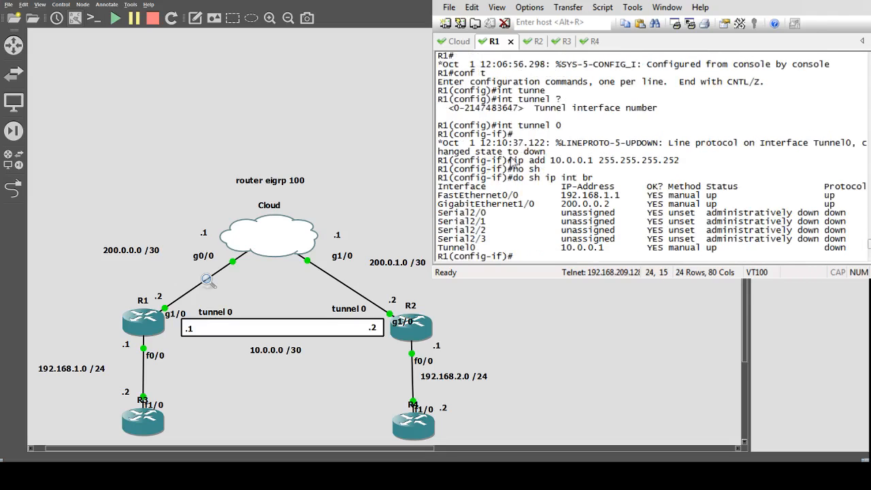
# Check the Tunnel0 row's IP address, status and protocol in the interface summary
pyautogui.moveTo(556, 248); pyautogui.dragTo(604, 252)
pyautogui.moveTo(698, 251); pyautogui.dragTo(665, 252)
pyautogui.moveTo(820, 249); pyautogui.dragTo(847, 253)
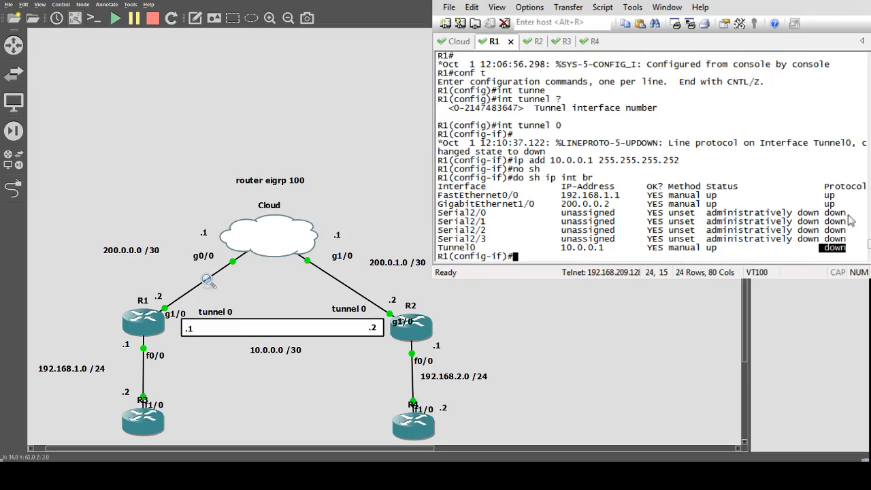
pyautogui.click(850, 252)
pyautogui.moveTo(849, 251); pyautogui.dragTo(831, 250)
pyautogui.click(826, 252)
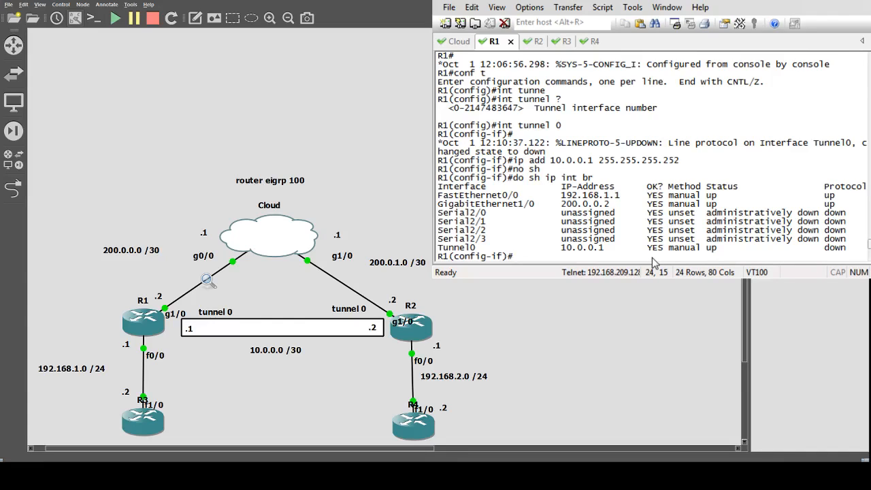
# List the available tunnel subcommands and set R1's tunnel source to 10.0.0.1
pyautogui.write('tunnel ')
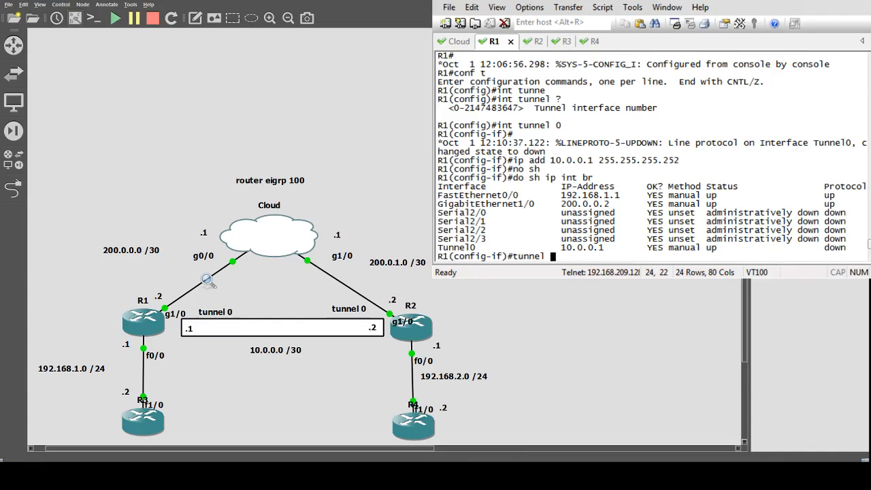
pyautogui.write('?')
pyautogui.write('sour')
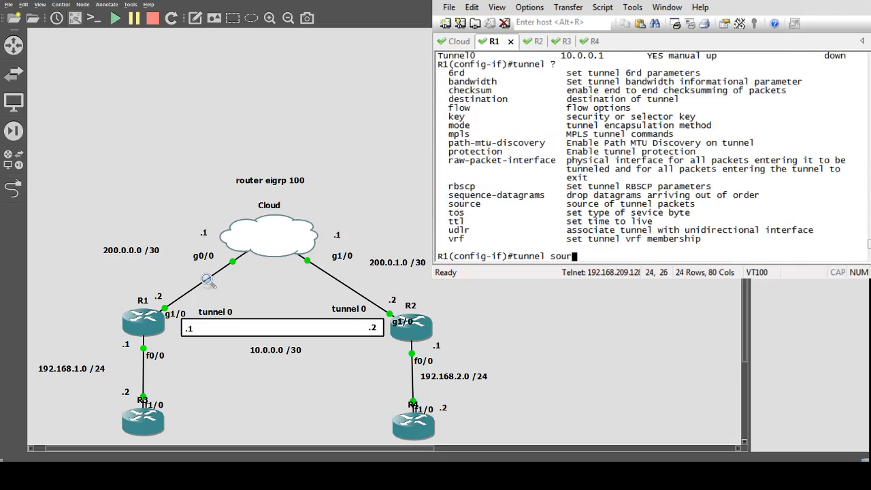
pyautogui.write('ce')
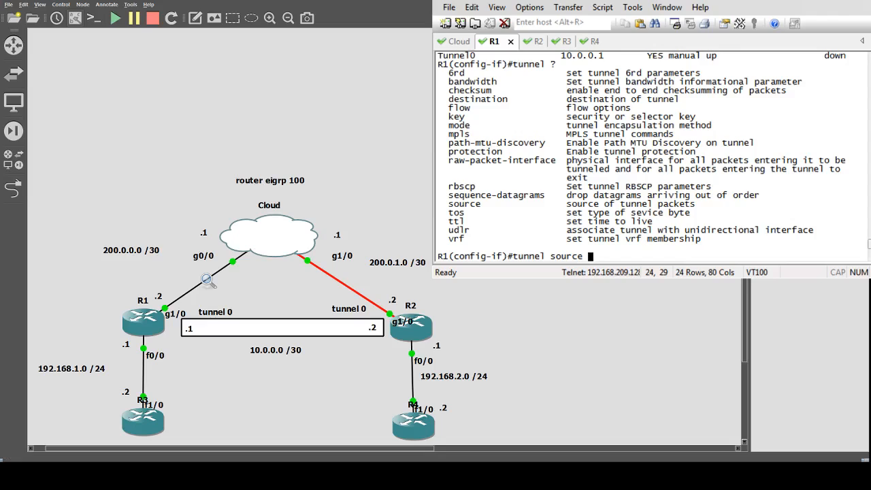
pyautogui.write('10.0.0.1')
pyautogui.press('Return')
pyautogui.press('Up')
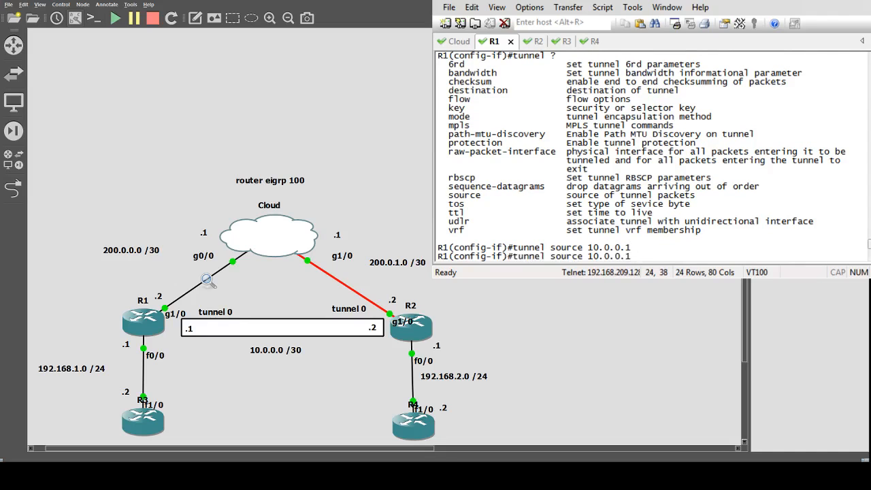
pyautogui.write('?')
pyautogui.press('Return')
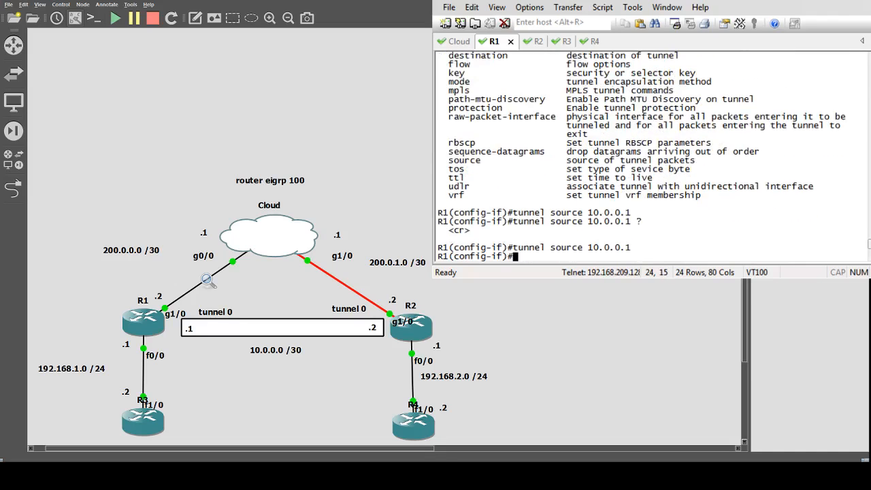
# Set the tunnel destination on R1's tunnel 0 to 10.0.0.2
pyautogui.write('tunne')
pyautogui.press('Tab')
pyautogui.write('des')
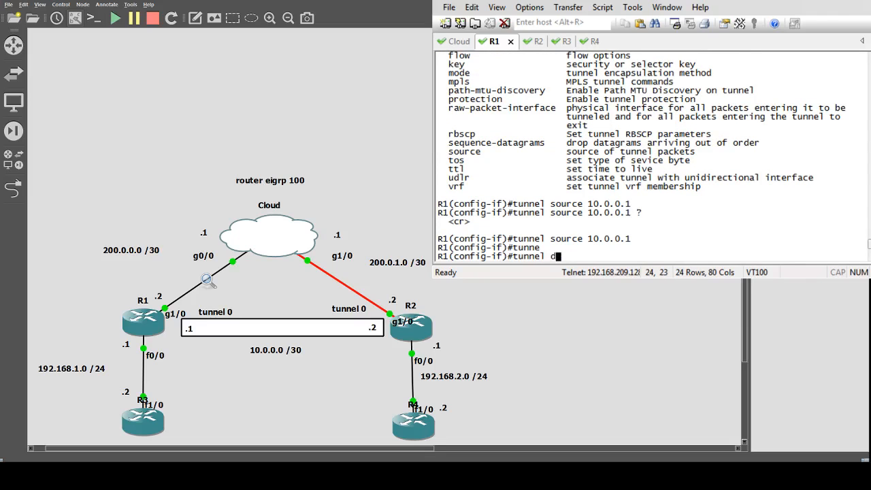
pyautogui.press('Tab')
pyautogui.write('10.0.0.2')
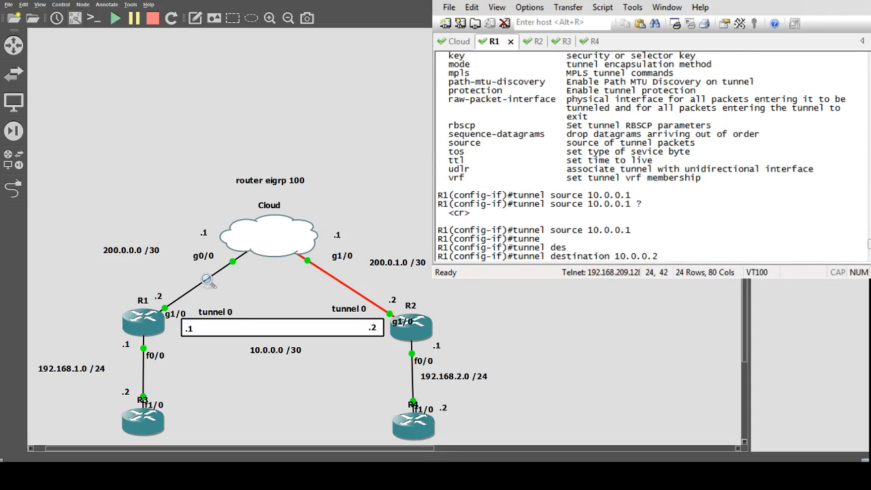
pyautogui.press('Return')
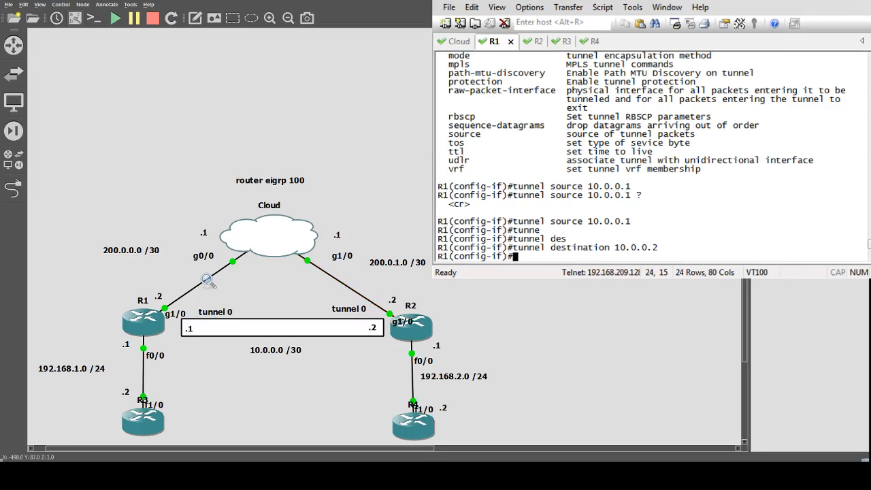
# On R2, enter global configuration mode, create interface tunnel 0 and enable it
pyautogui.click(537, 45)
pyautogui.write('conf t')
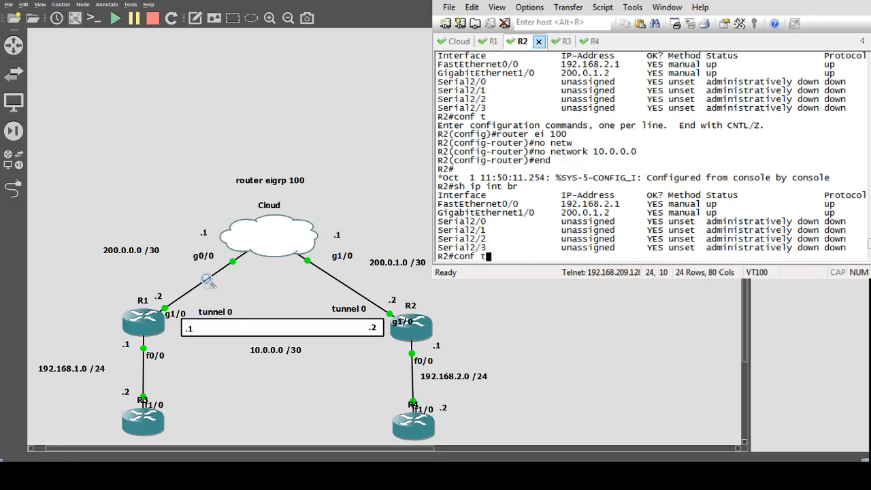
pyautogui.press('Return')
pyautogui.write('int tunn')
pyautogui.press('Tab')
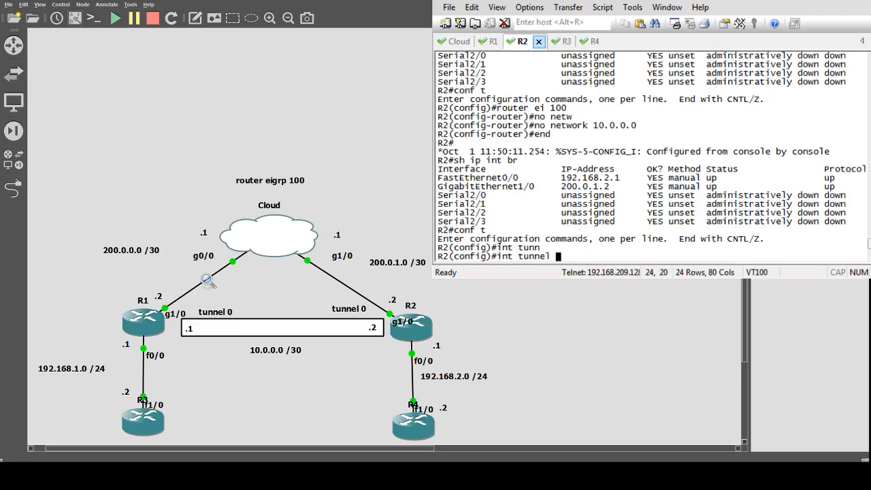
pyautogui.write('0')
pyautogui.press('Return')
pyautogui.write('no sh')
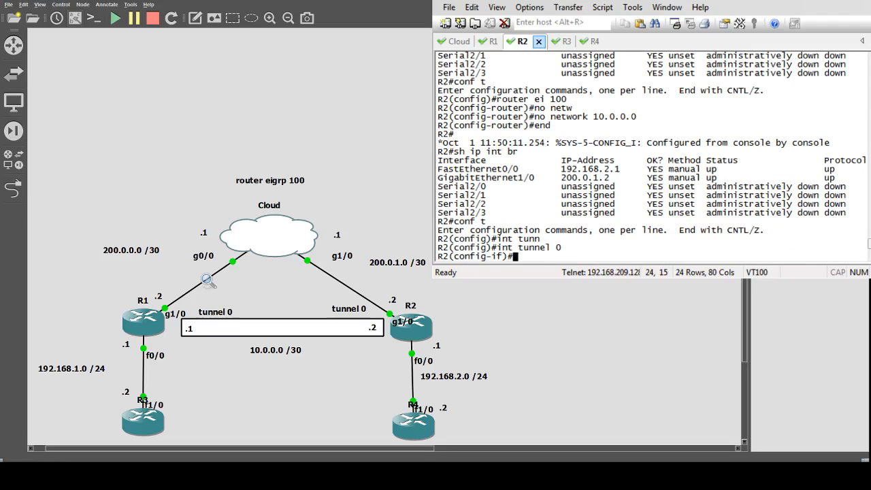
pyautogui.press('Return')
# Assign IP address 10.0.0.2 with mask 255.255.255.252 to R2's tunnel 0
pyautogui.write('i')
pyautogui.write('p ')
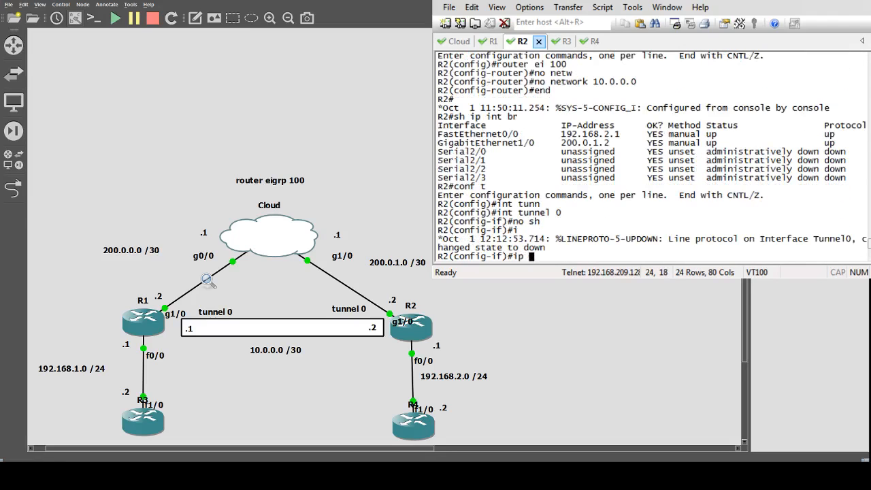
pyautogui.write('add 10.0.0.2')
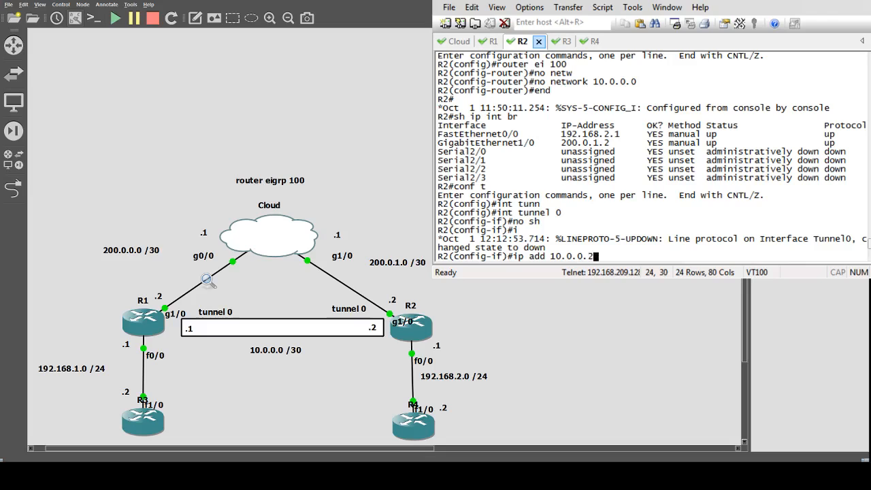
pyautogui.write(' 255.255.255.252')
pyautogui.press('Return')
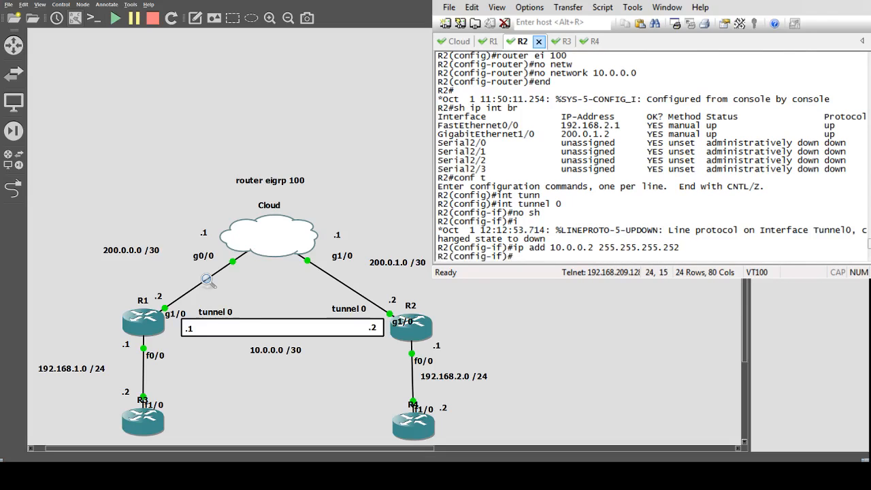
# Set the tunnel source on R2's tunnel 0 to 10.0.0.2
pyautogui.write('tunne')
pyautogui.press('Tab')
pyautogui.write('s')
pyautogui.write('o')
pyautogui.press('Tab')
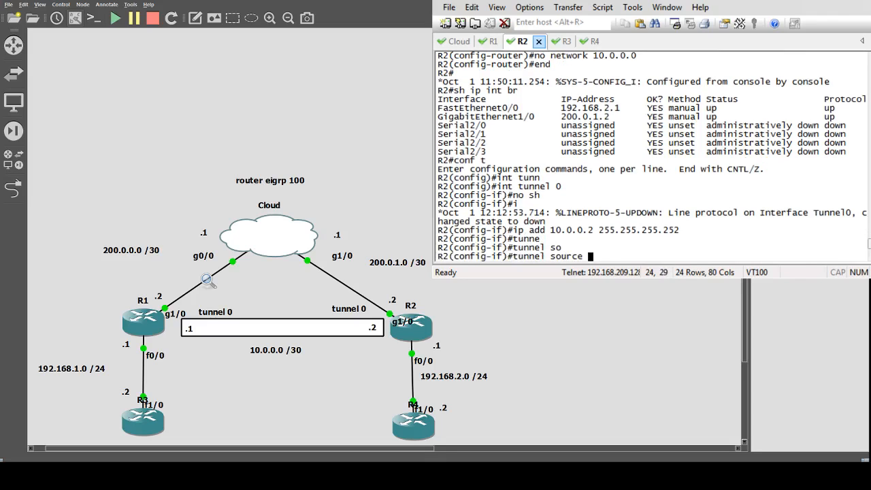
pyautogui.write('10.0.0.2')
pyautogui.press('Return')
pyautogui.press('Up')
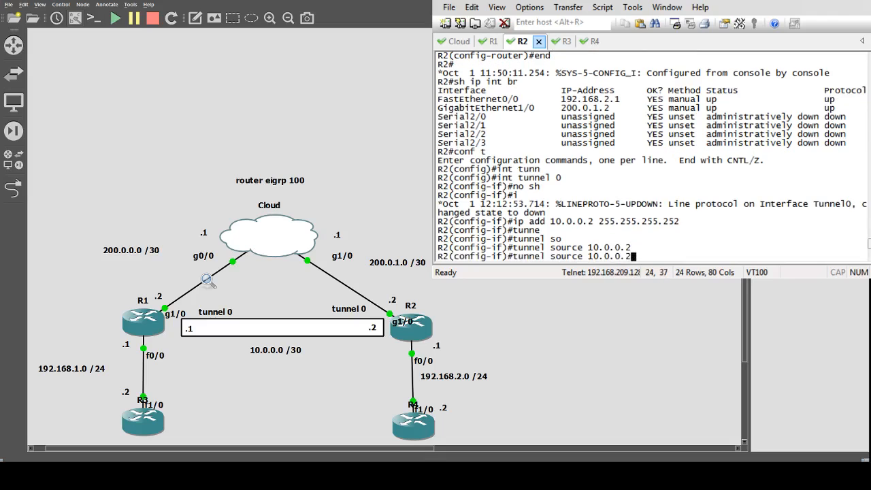
pyautogui.press('Left')
# Switch to R1 and set the tunnel source on its tunnel 0 to 200.0.0.2
pyautogui.click(489, 42)
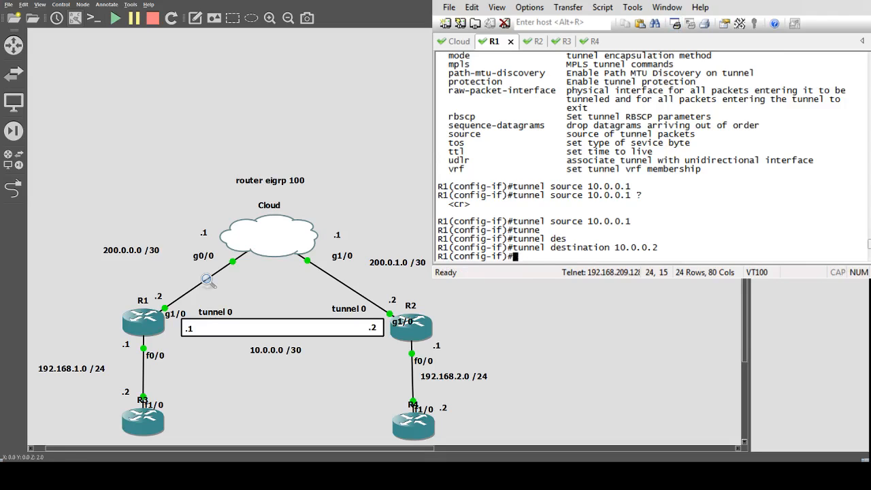
pyautogui.write('tun')
pyautogui.press('Tab')
pyautogui.write('sou')
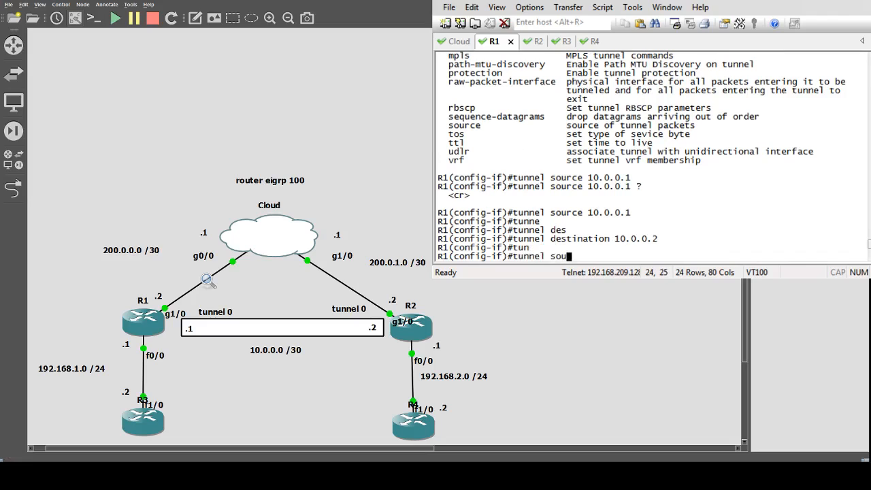
pyautogui.write('rce 200.0.0')
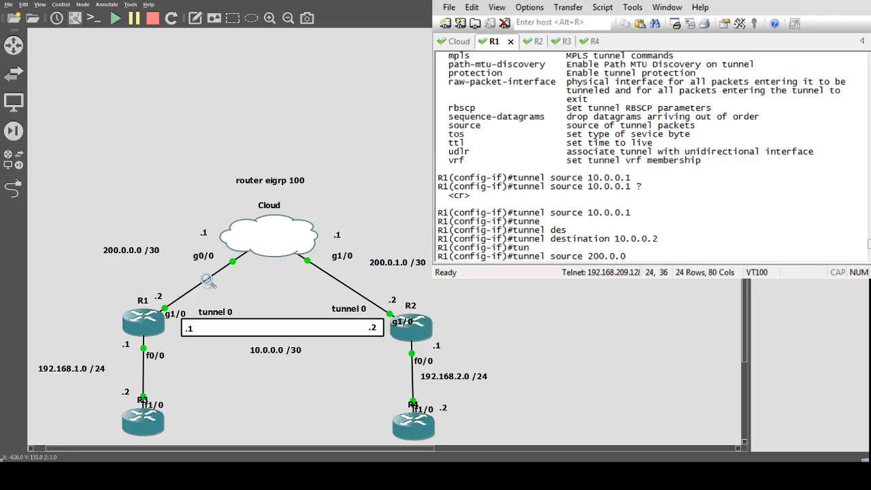
pyautogui.write('2')
pyautogui.press('Left')
pyautogui.write('.')
pyautogui.press('Return')
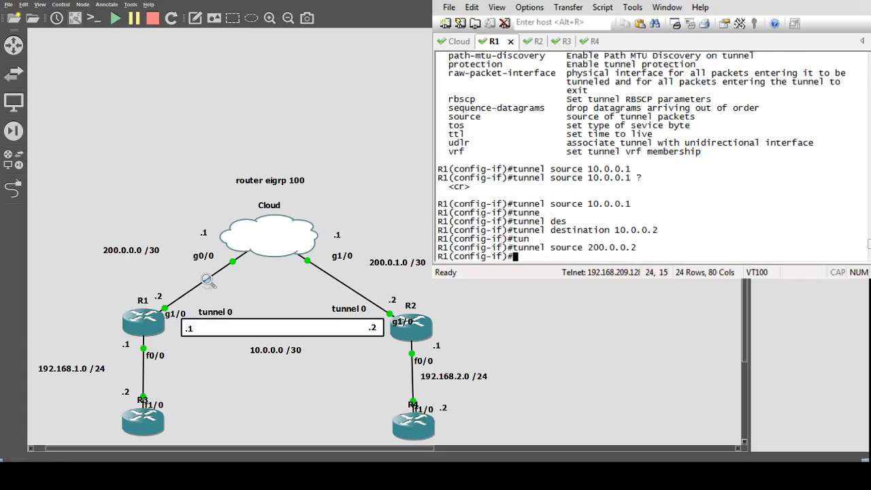
# Set the tunnel destination on R1's tunnel 0 to 200.0.1.2
pyautogui.press('Up')
pyautogui.press('Left')
pyautogui.press('Left')
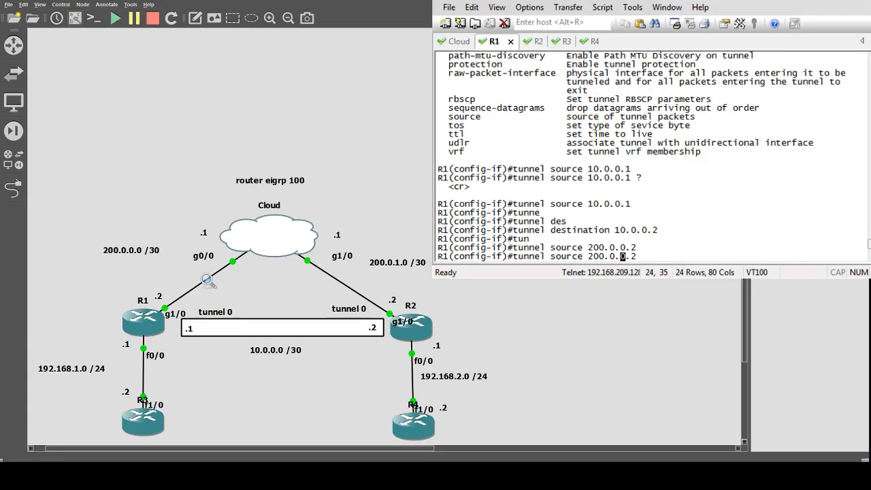
pyautogui.press('Delete')
pyautogui.write('1')
pyautogui.press('Left')
pyautogui.press('Left')
pyautogui.press('Left')
pyautogui.press('Left')
pyautogui.press('Left')
pyautogui.press('Left')
pyautogui.press('Left')
pyautogui.press('Left')
pyautogui.press('Left')
pyautogui.press('Left')
pyautogui.press('Delete')
pyautogui.press('Delete')
pyautogui.press('Delete')
pyautogui.press('BackSpace')
pyautogui.press('BackSpace')
pyautogui.press('BackSpace')
pyautogui.write('des')
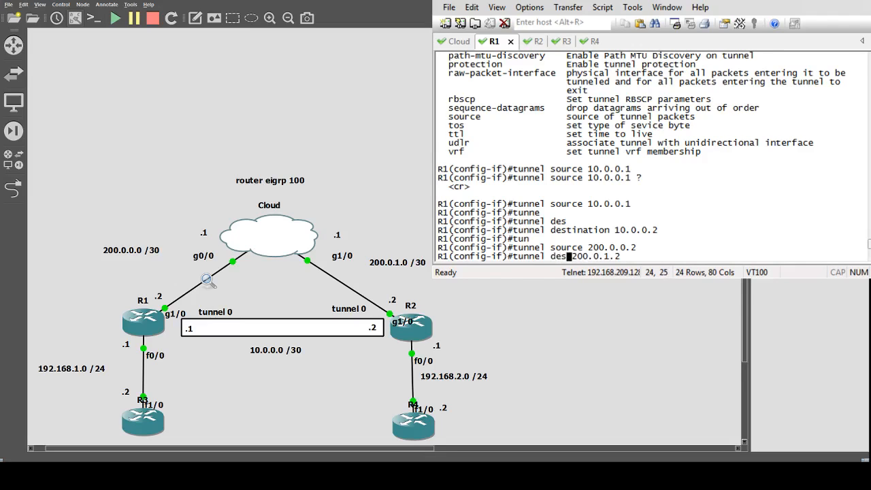
pyautogui.press('Return')
pyautogui.press('Up')
pyautogui.press('Left')
pyautogui.press('Left')
pyautogui.press('Left')
pyautogui.press('Left')
pyautogui.press('Left')
pyautogui.press('Left')
pyautogui.press('Left')
pyautogui.press('Left')
pyautogui.press('Left')
pyautogui.press('Left')
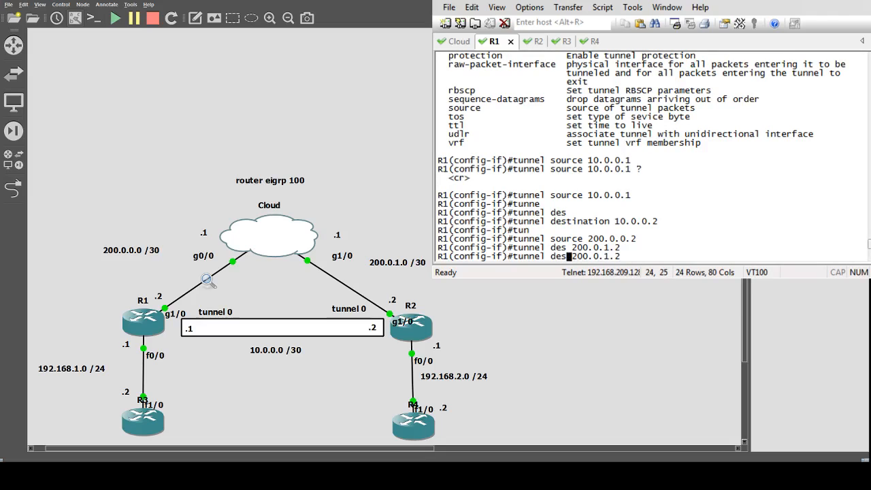
pyautogui.write('t')
pyautogui.press('Return')
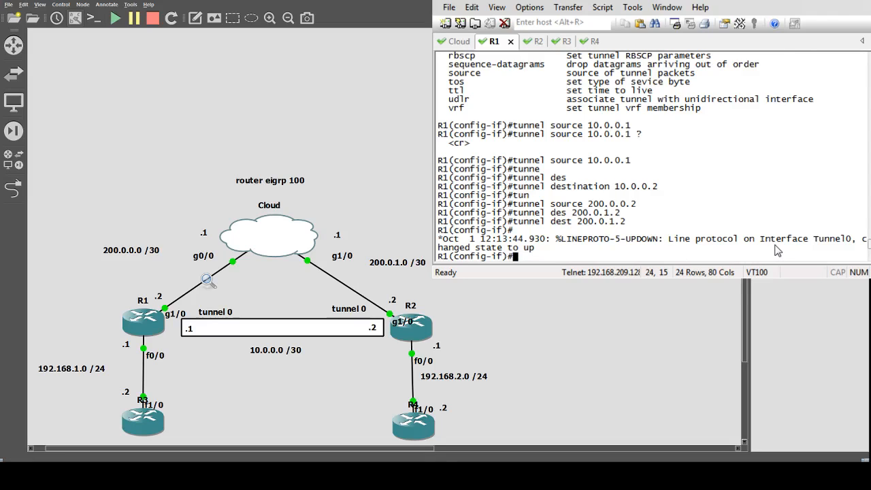
# Switch to R2 and set the tunnel source on its tunnel 0 to 200.0.1.2
pyautogui.click(540, 41)
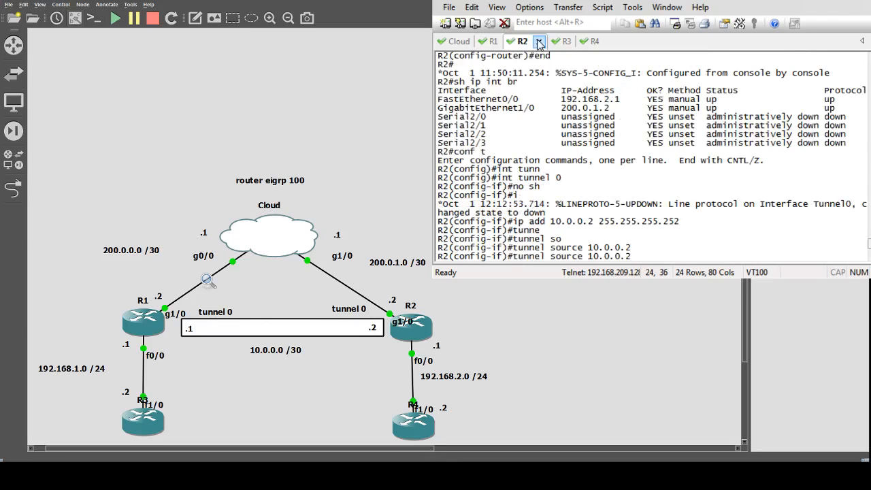
pyautogui.press('BackSpace')
pyautogui.press('BackSpace')
pyautogui.press('BackSpace')
pyautogui.press('BackSpace')
pyautogui.press('BackSpace')
pyautogui.press('BackSpace')
pyautogui.press('BackSpace')
pyautogui.write('200.0.0.1.2')
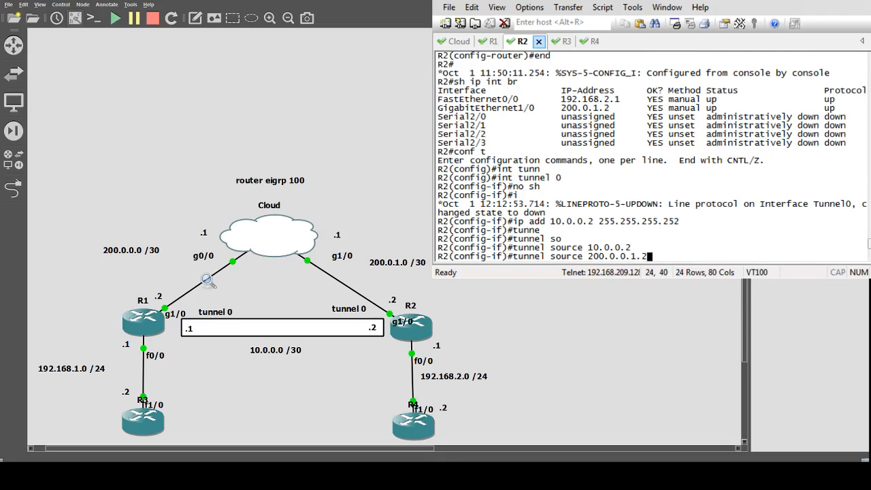
pyautogui.press('Return')
pyautogui.press('Up')
pyautogui.press('Left')
pyautogui.press('Left')
pyautogui.press('Left')
pyautogui.press('Left')
pyautogui.press('Left')
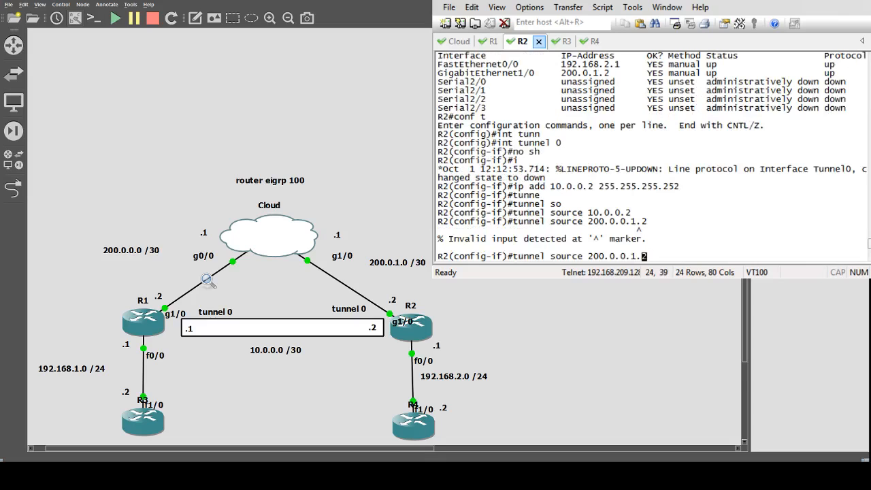
pyautogui.press('BackSpace')
pyautogui.press('Delete')
pyautogui.press('Return')
# Set the tunnel destination on R2's tunnel 0 to 200.0.0.2
pyautogui.press('Up')
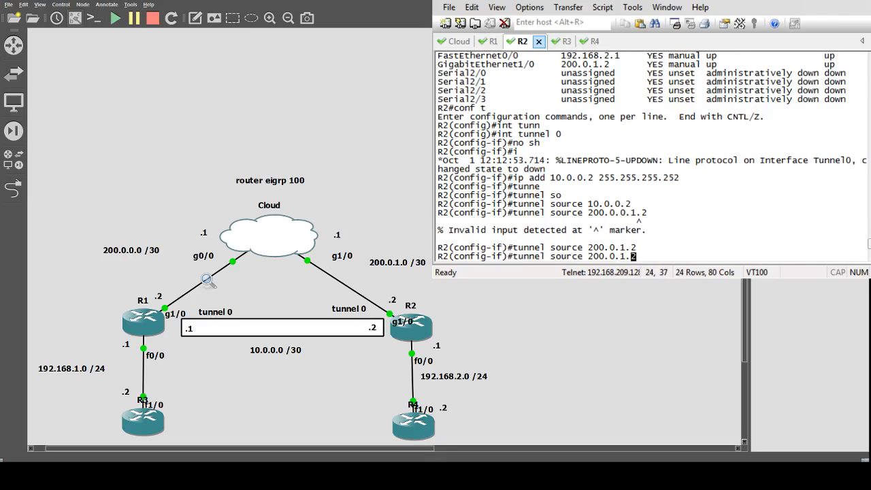
pyautogui.press('Left')
pyautogui.press('Left')
pyautogui.press('Left')
pyautogui.press('Left')
pyautogui.press('Left')
pyautogui.press('Left')
pyautogui.press('Left')
pyautogui.press('Left')
pyautogui.press('Left')
pyautogui.press('Left')
pyautogui.press('BackSpace')
pyautogui.press('BackSpace')
pyautogui.press('BackSpace')
pyautogui.press('BackSpace')
pyautogui.press('BackSpace')
pyautogui.press('BackSpace')
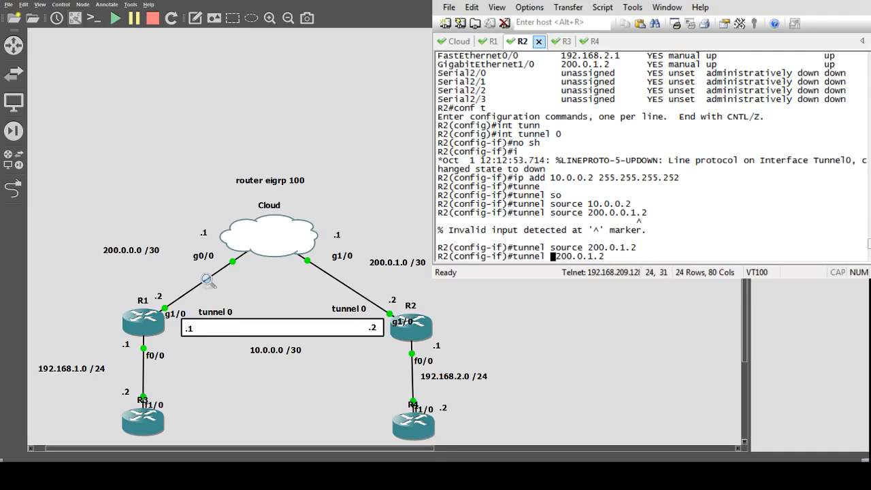
pyautogui.write('dest')
pyautogui.press('Right')
pyautogui.press('Right')
pyautogui.press('Right')
pyautogui.press('Right')
pyautogui.press('Right')
pyautogui.press('Right')
pyautogui.press('Right')
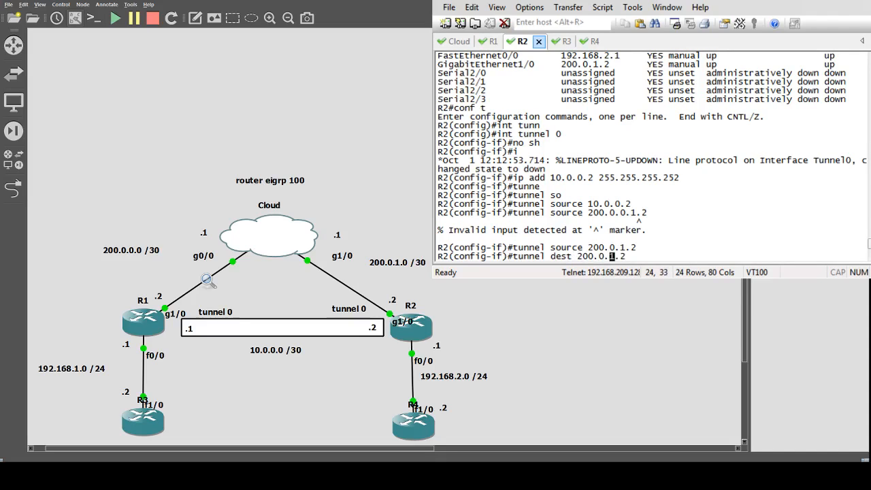
pyautogui.press('BackSpace')
pyautogui.write('0')
pyautogui.press('Return')
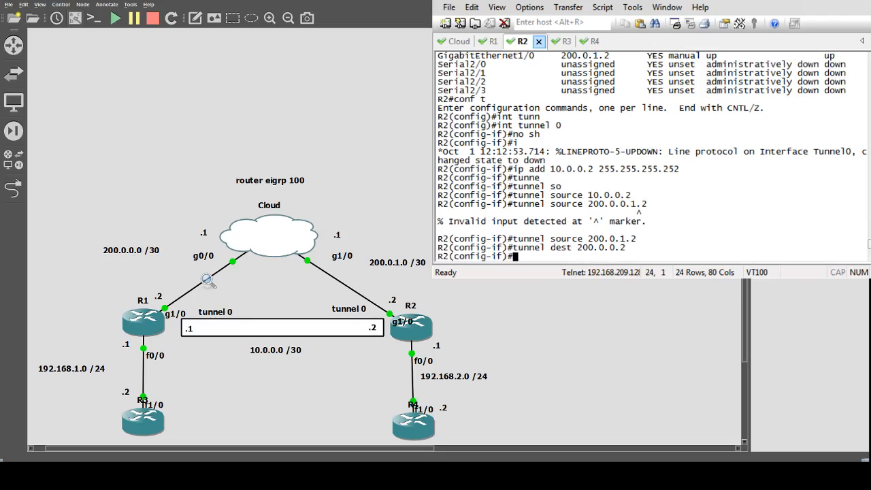
# End configuration mode on R2 and return to the privileged prompt
pyautogui.write('edn')
pyautogui.press('BackSpace')
pyautogui.press('BackSpace')
pyautogui.press('BackSpace')
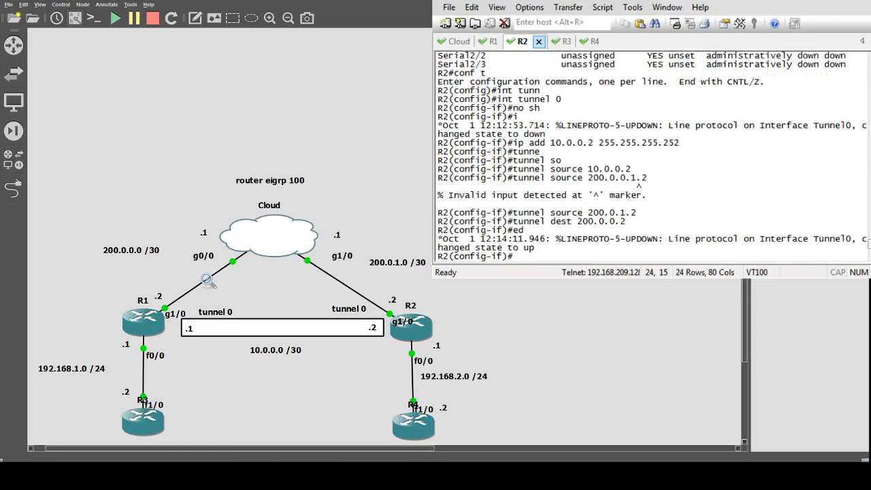
pyautogui.write('end')
pyautogui.press('Return')
pyautogui.write('p')
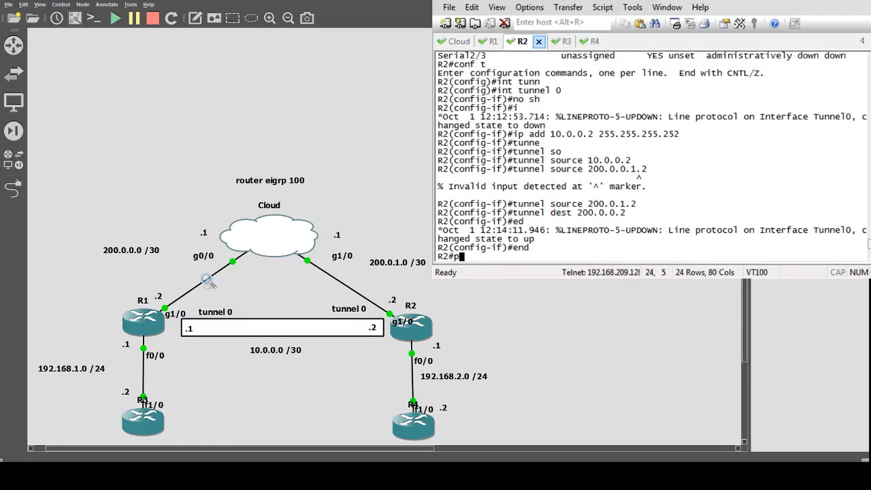
pyautogui.press('BackSpace')
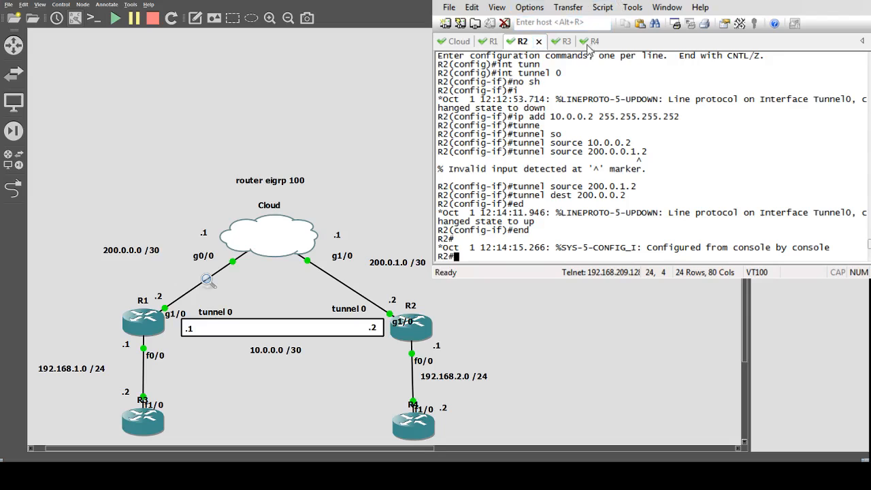
# From R4, ping R1's tunnel address 10.0.0.1
pyautogui.click(589, 44)
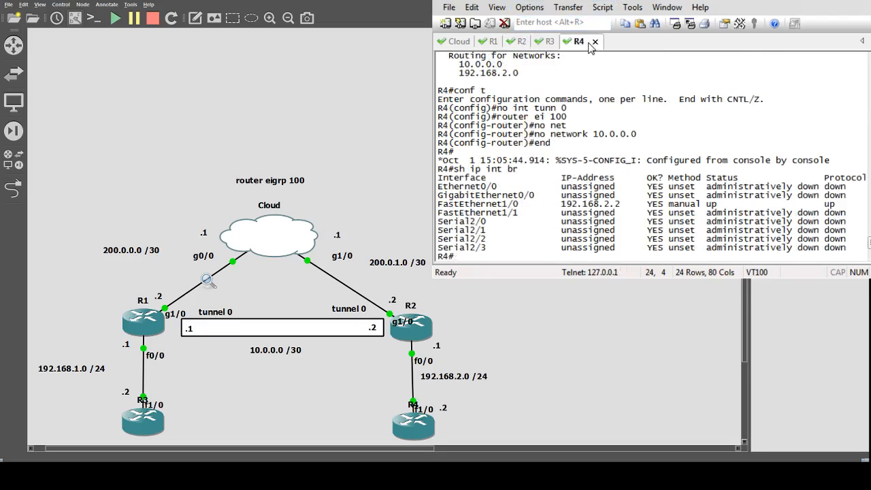
pyautogui.write('ping 10.0.0.')
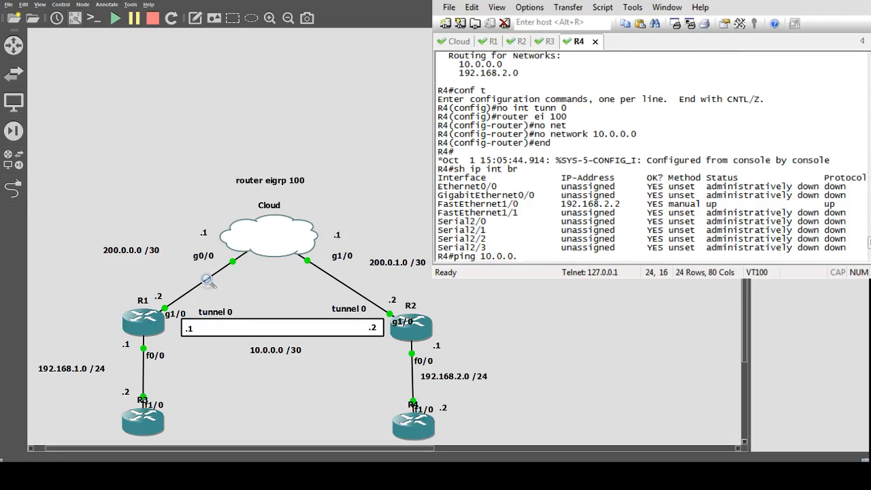
pyautogui.write('1')
pyautogui.press('Return')
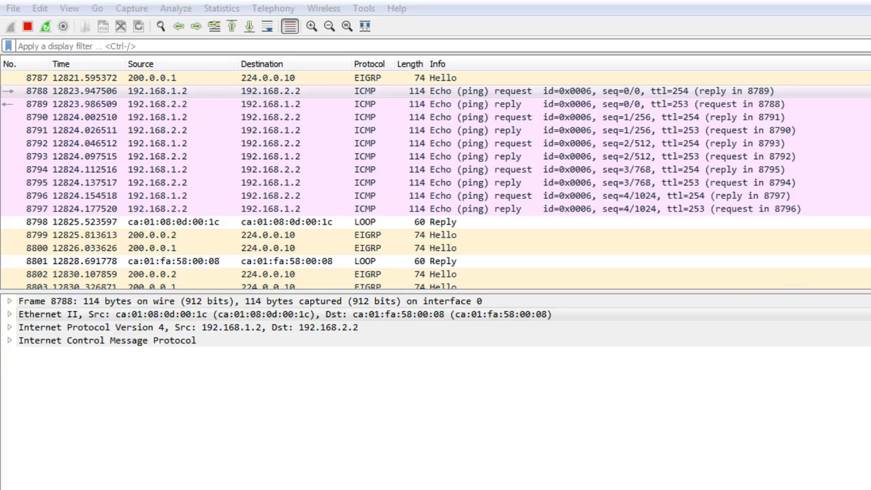
# In Wireshark, examine the protocol headers of the captured EIGRP Hello packets sent from 10.0.0.1 and 10.0.0.2
pyautogui.click(734, 313)
pyautogui.scroll(-15, 765, 230)
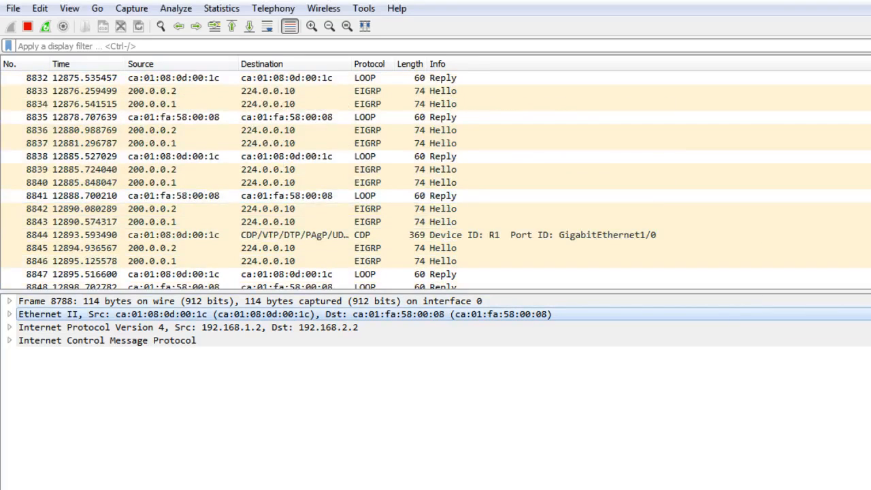
pyautogui.scroll(-20, 436, 177)
pyautogui.scroll(20, 435, 177)
pyautogui.scroll(-20, 435, 177)
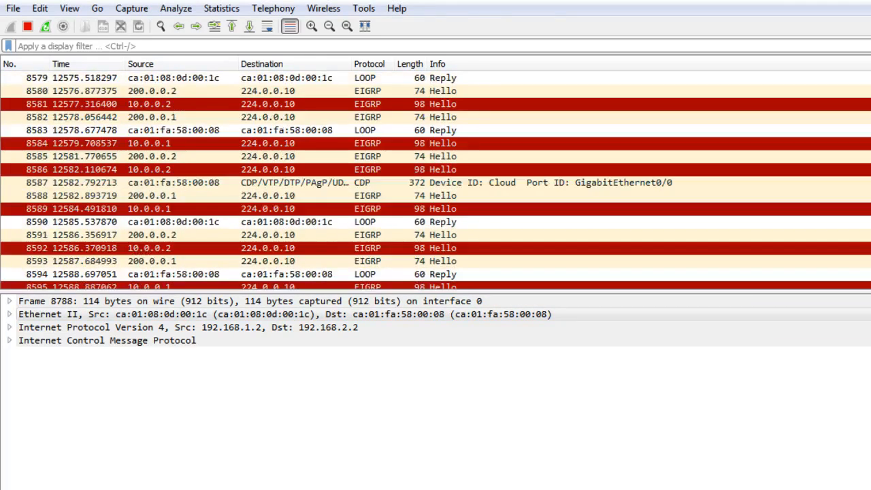
pyautogui.click(496, 108)
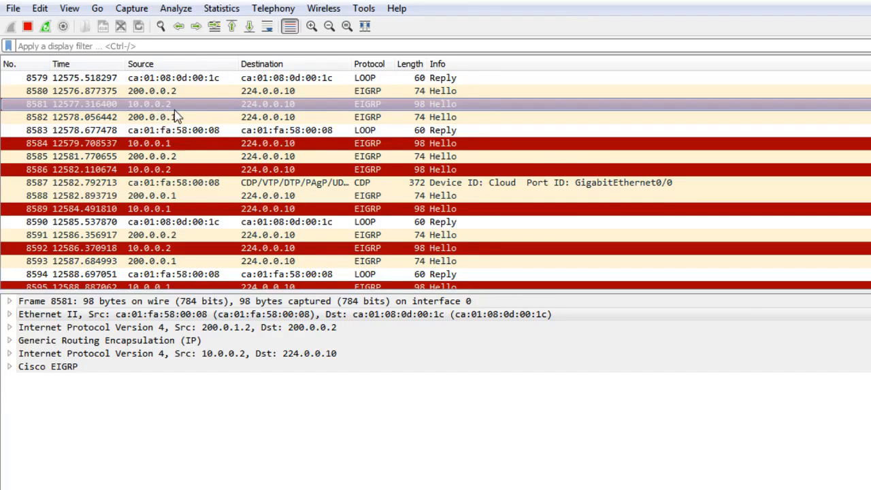
pyautogui.click(175, 140)
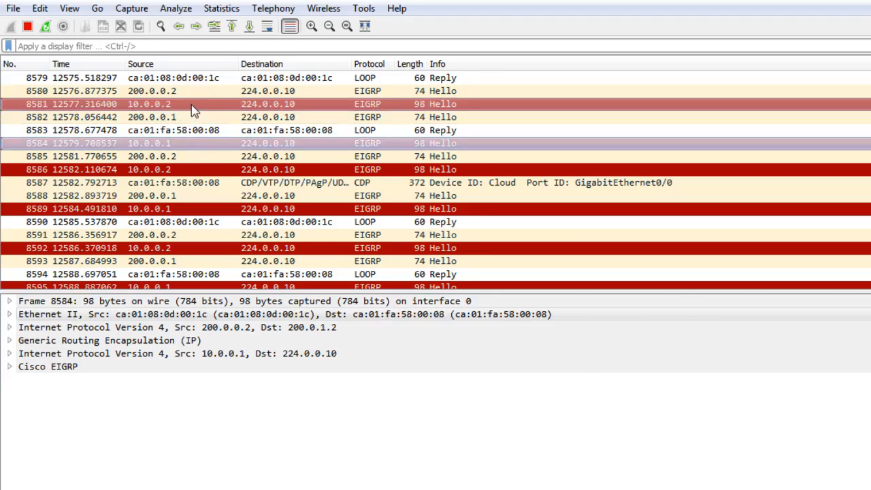
pyautogui.click(197, 158)
pyautogui.click(197, 169)
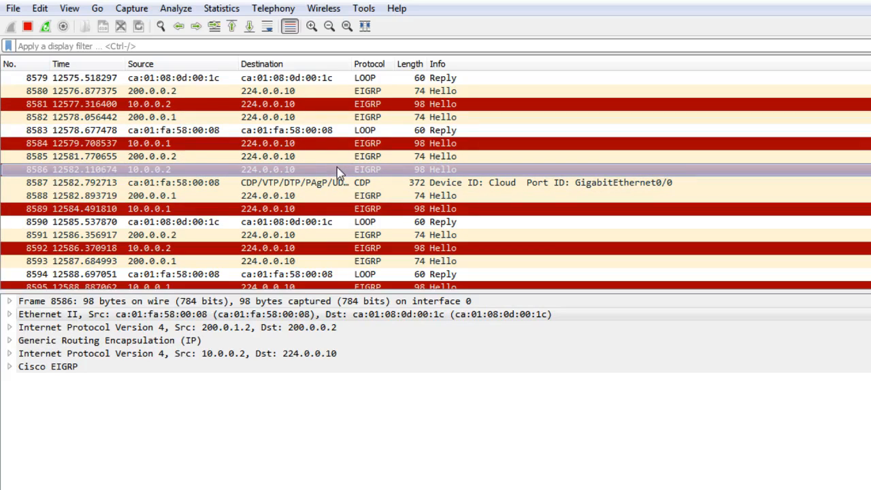
pyautogui.click(338, 209)
pyautogui.click(338, 248)
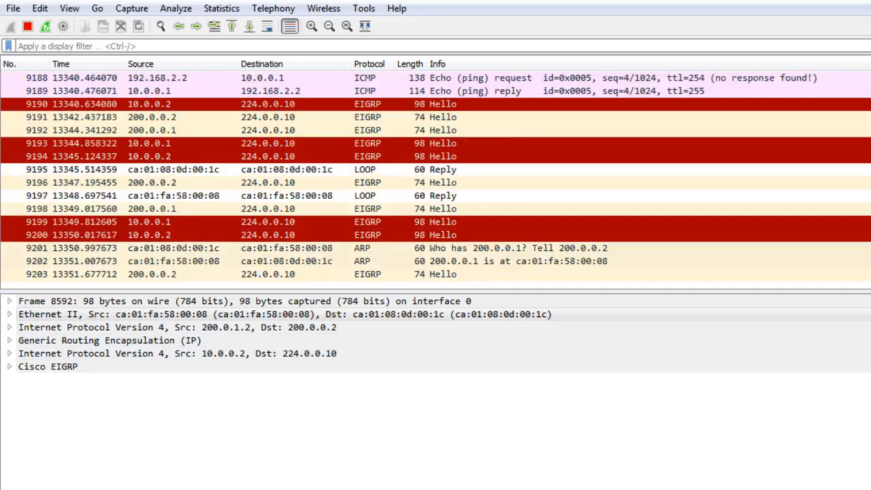
# Examine the first ICMP echo request and reply between 192.168.2.2 and 10.0.0.1, expanding the frame details
pyautogui.scroll(4, 389, 181)
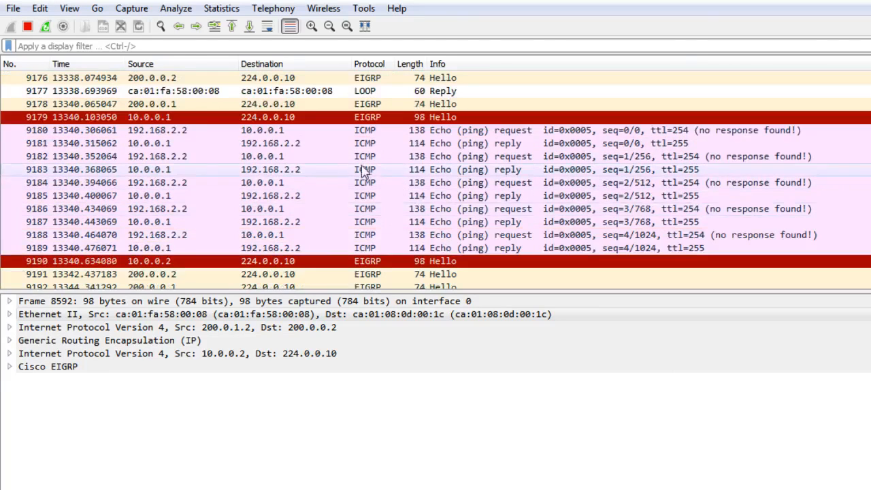
pyautogui.click(30, 130)
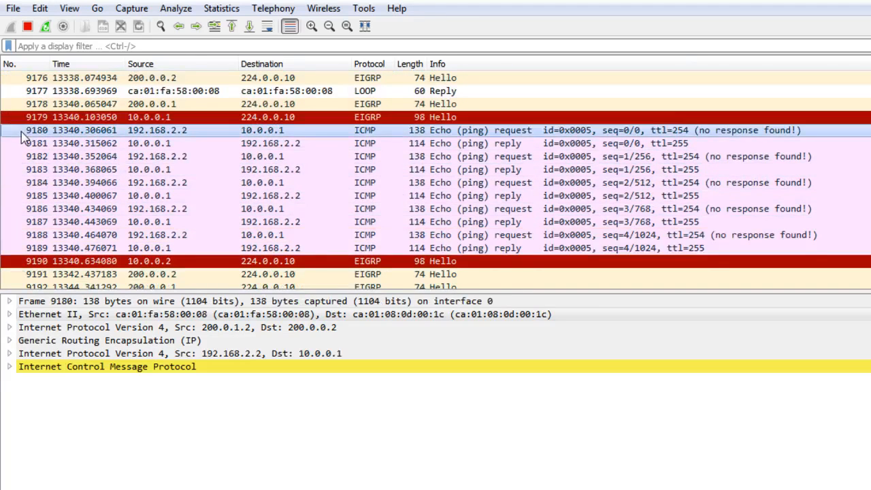
pyautogui.click(250, 489)
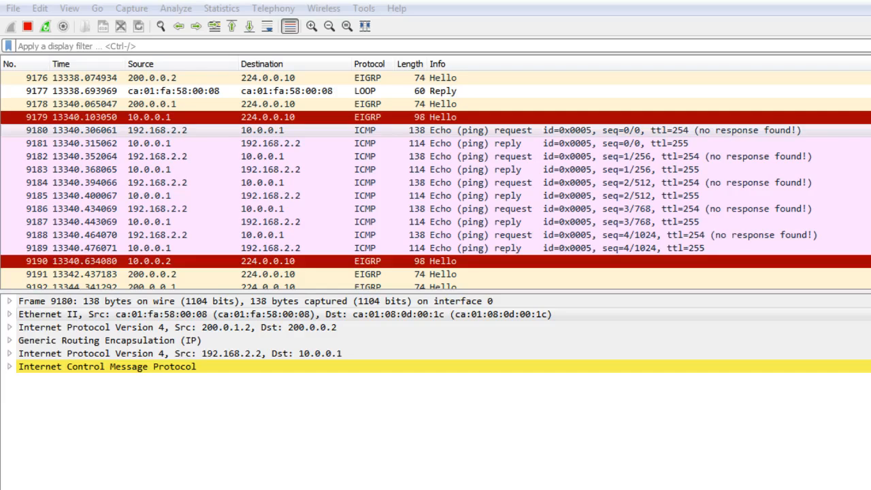
pyautogui.click(272, 195)
pyautogui.click(297, 132)
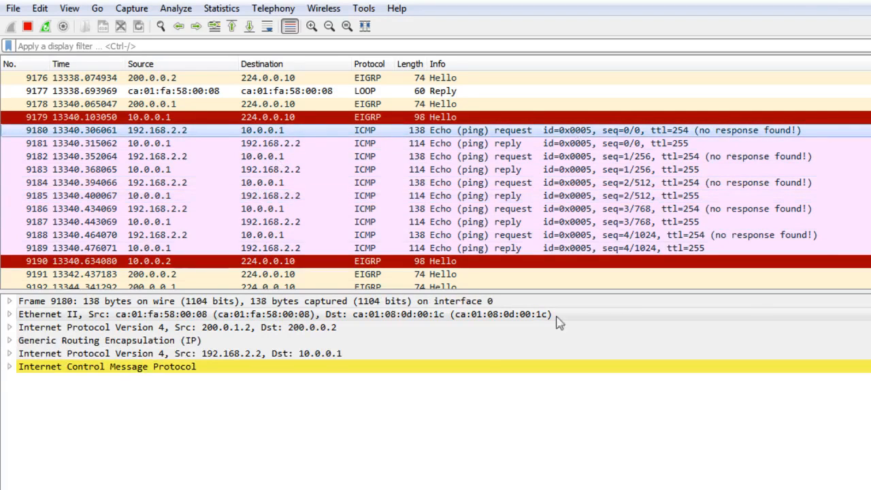
pyautogui.click(10, 303)
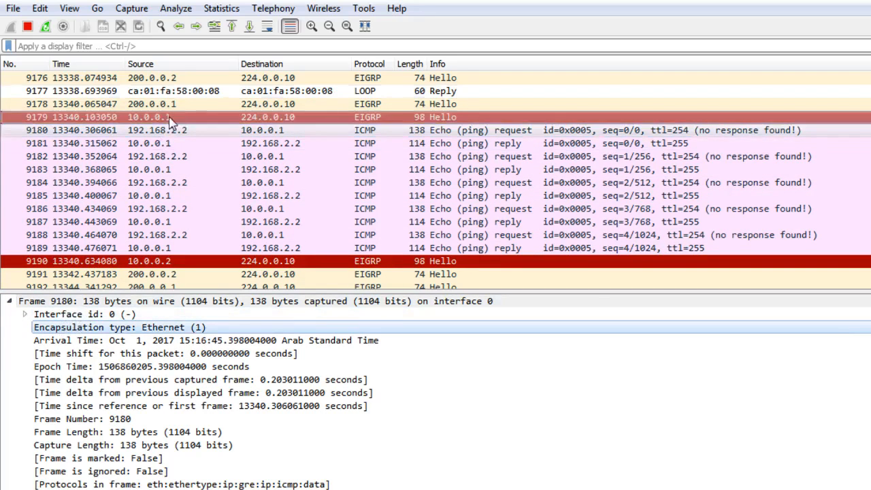
pyautogui.click(266, 118)
pyautogui.click(313, 144)
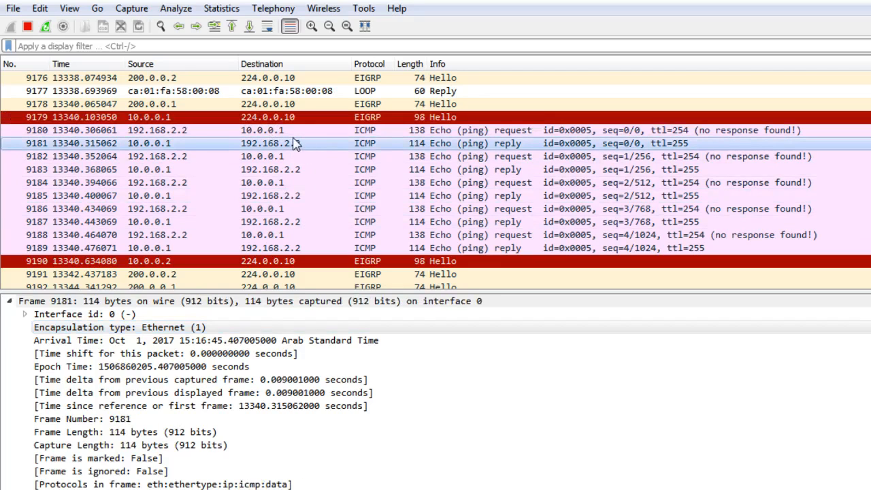
# Select the first ICMP echo request from 192.168.2.2 and examine its frame details, including the list of protocols in the frame
pyautogui.press('Up')
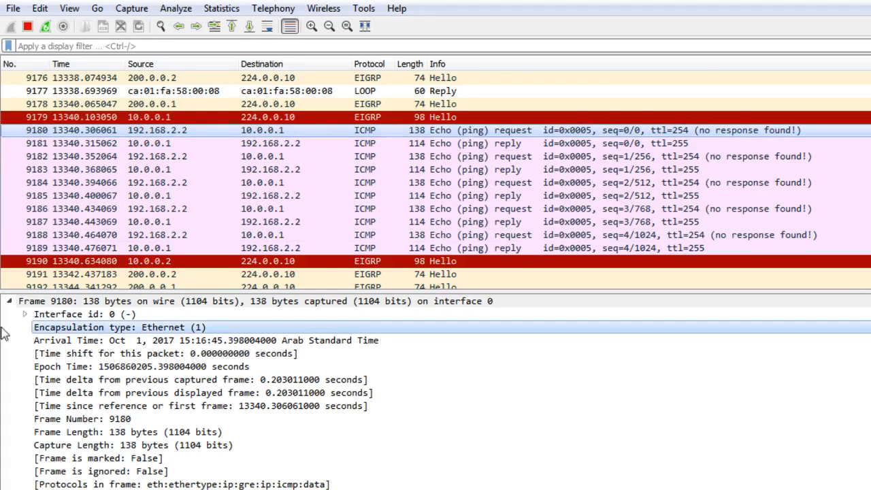
pyautogui.click(51, 328)
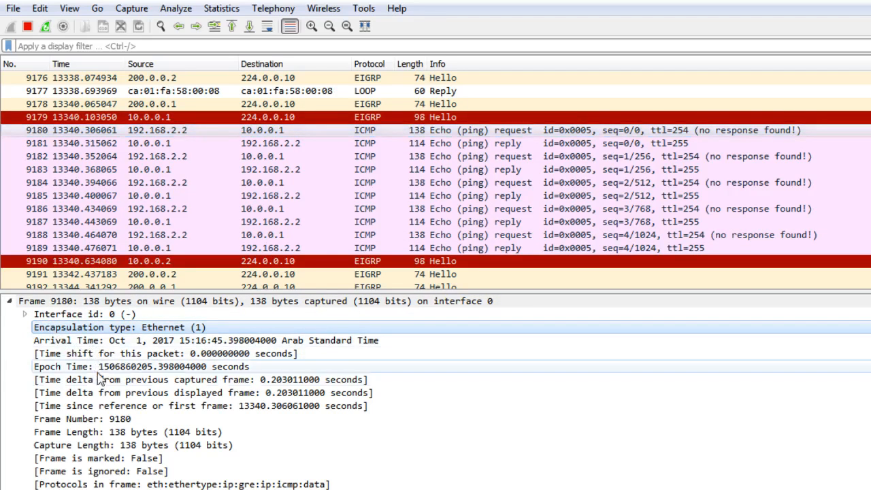
pyautogui.click(136, 485)
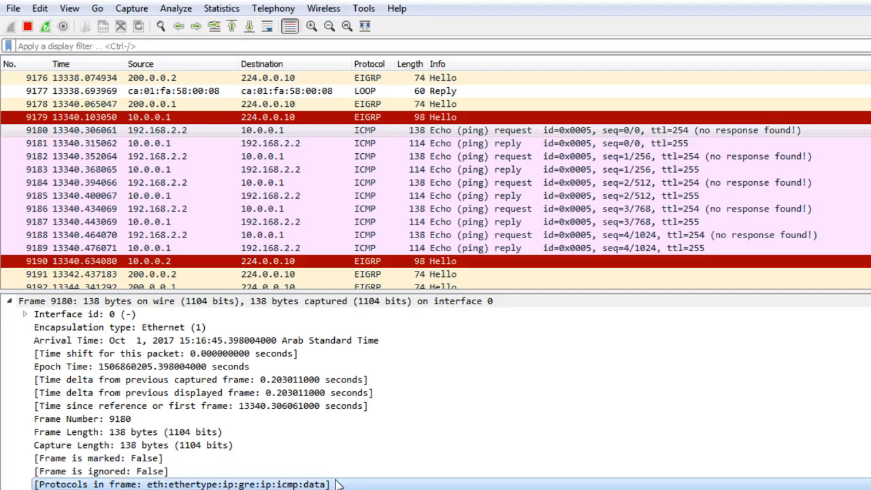
# Expand the echo request's Ethernet II header and collapse its Destination subsection
pyautogui.scroll(-1, 334, 345)
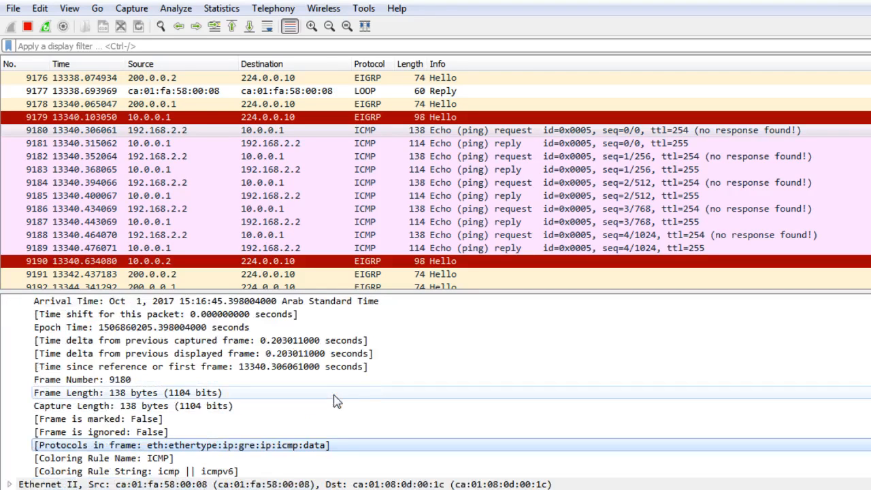
pyautogui.doubleClick(46, 484)
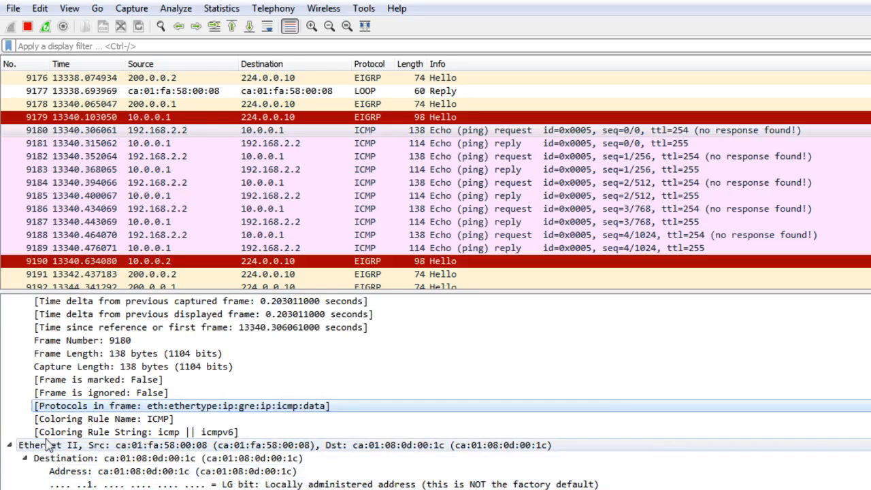
pyautogui.click(26, 458)
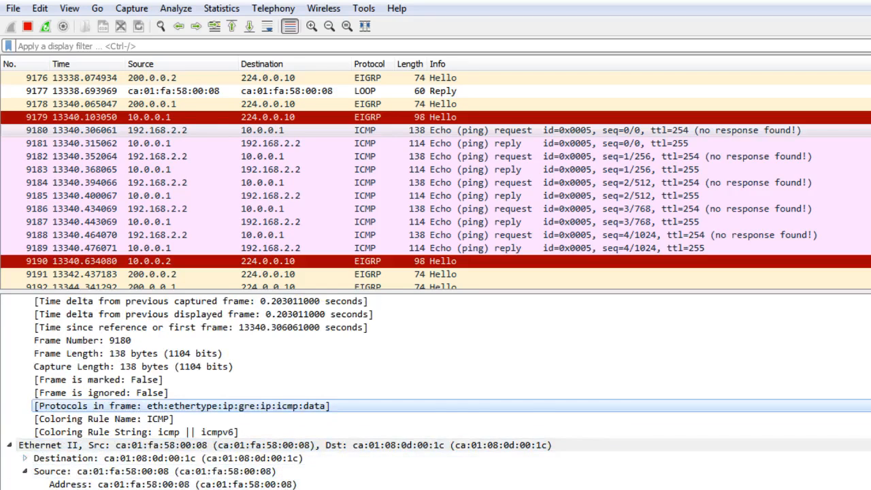
pyautogui.scroll(-1, 75, 476)
pyautogui.scroll(-1, 75, 476)
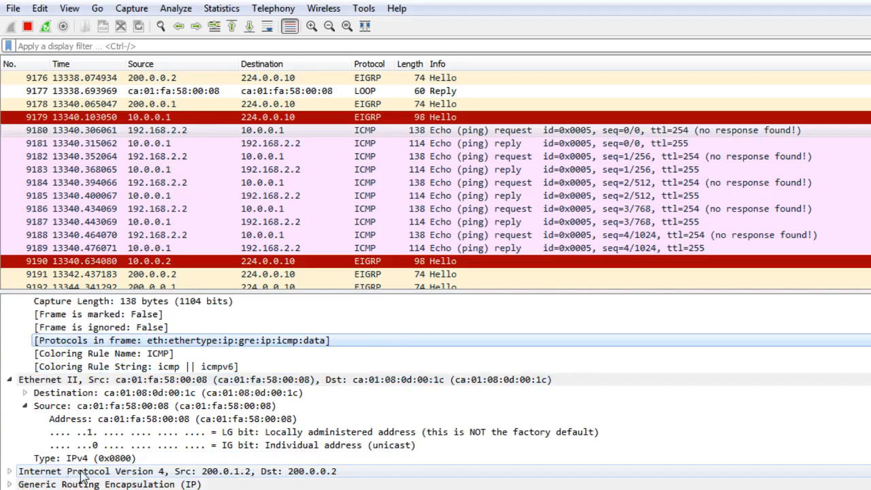
# Expand the outer IPv4 header of the echo request and inspect its fields through the encapsulated protocol field
pyautogui.click(10, 471)
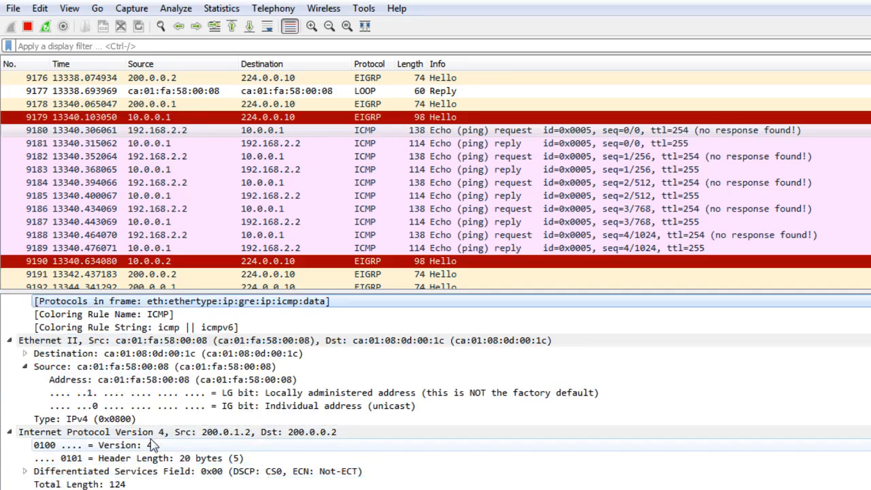
pyautogui.click(176, 434)
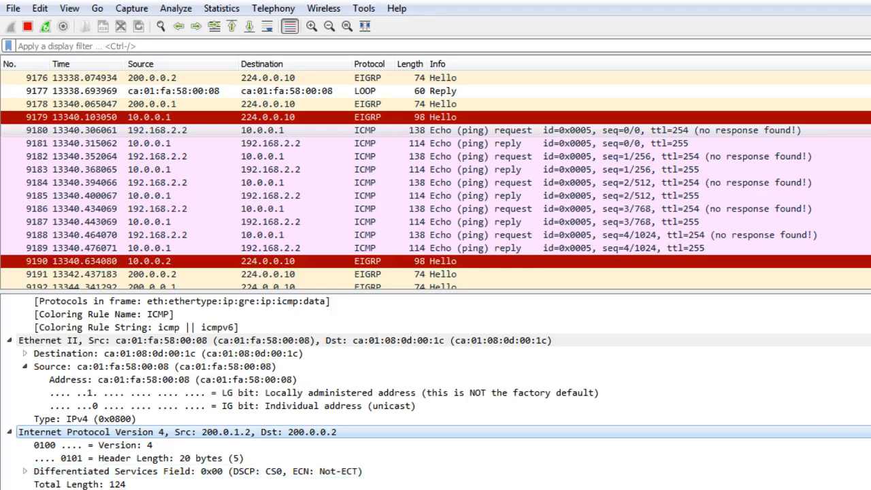
pyautogui.click(316, 489)
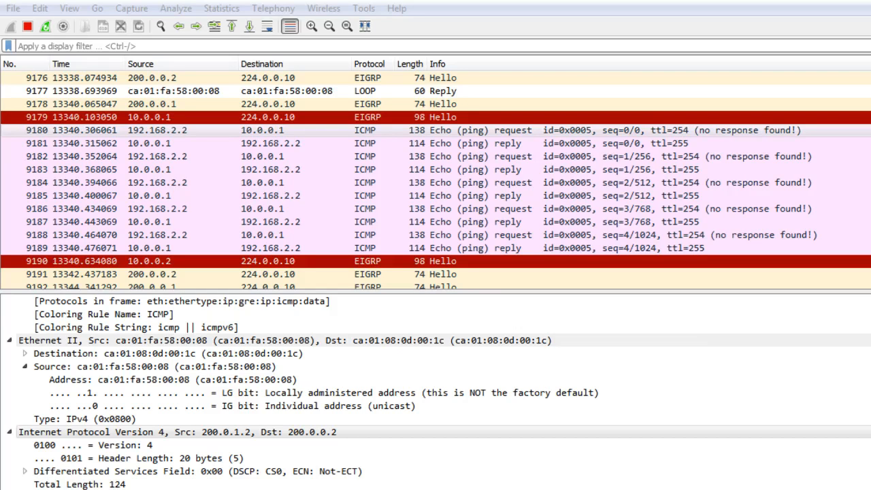
pyautogui.click(116, 392)
pyautogui.scroll(-1, 115, 432)
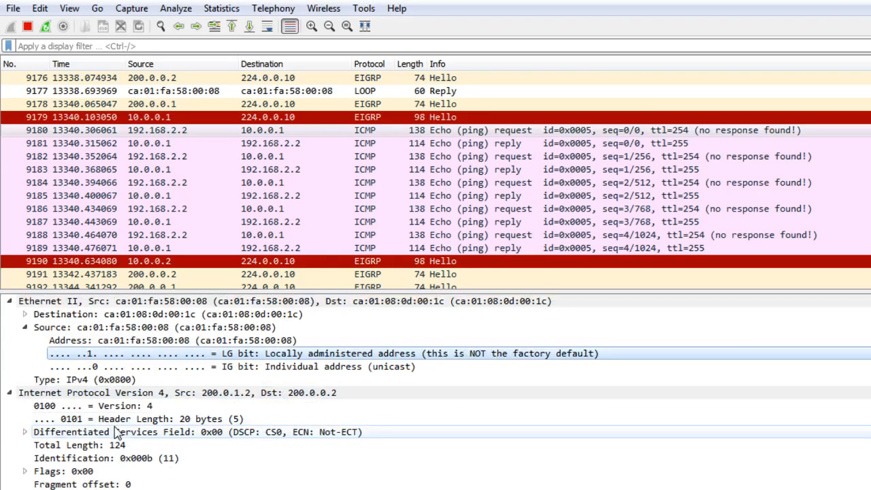
pyautogui.click(68, 458)
pyautogui.scroll(-1, 62, 457)
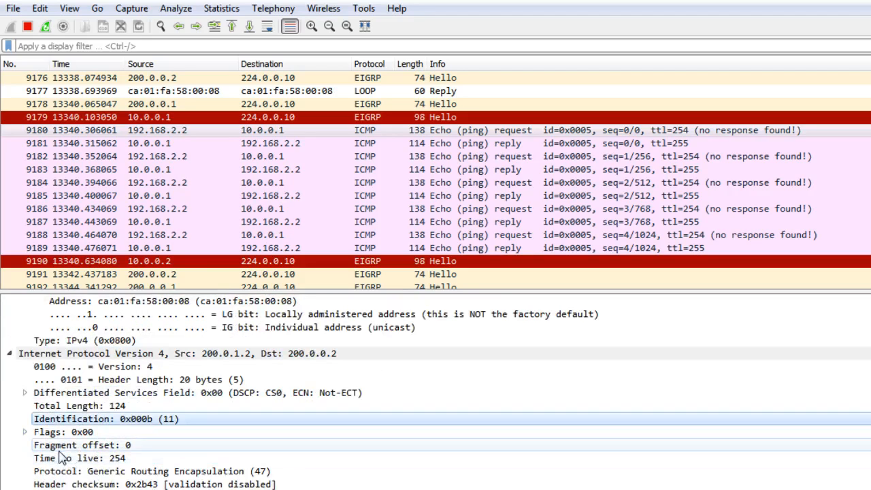
pyautogui.click(61, 458)
pyautogui.click(92, 472)
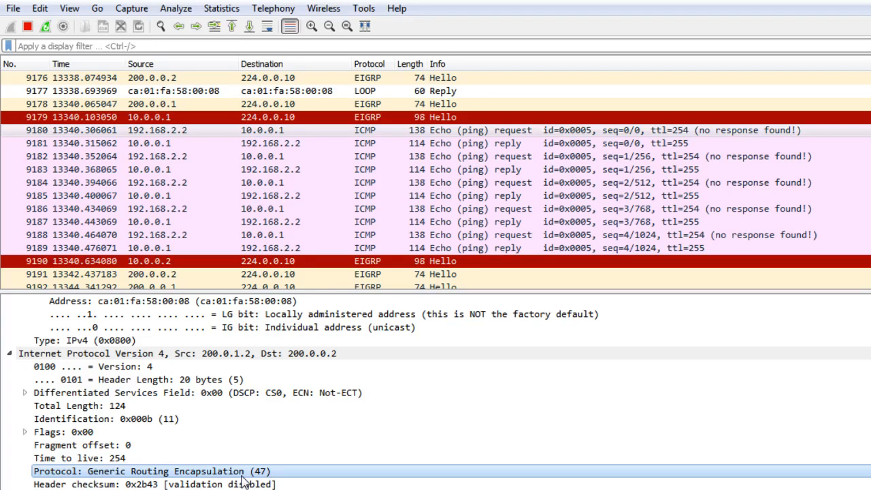
# Inspect the outer IPv4 header's checksum, source and destination addresses, and GeoIP fields
pyautogui.click(208, 483)
pyautogui.scroll(-1, 204, 485)
pyautogui.click(122, 457)
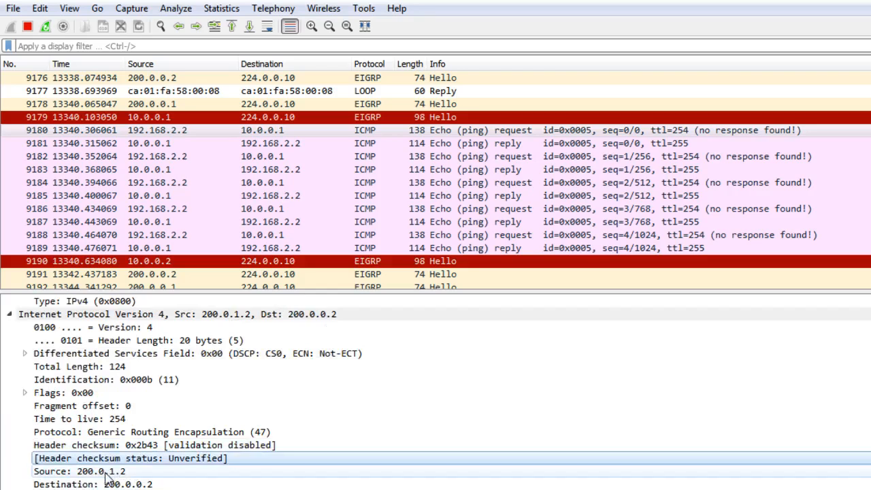
pyautogui.click(122, 471)
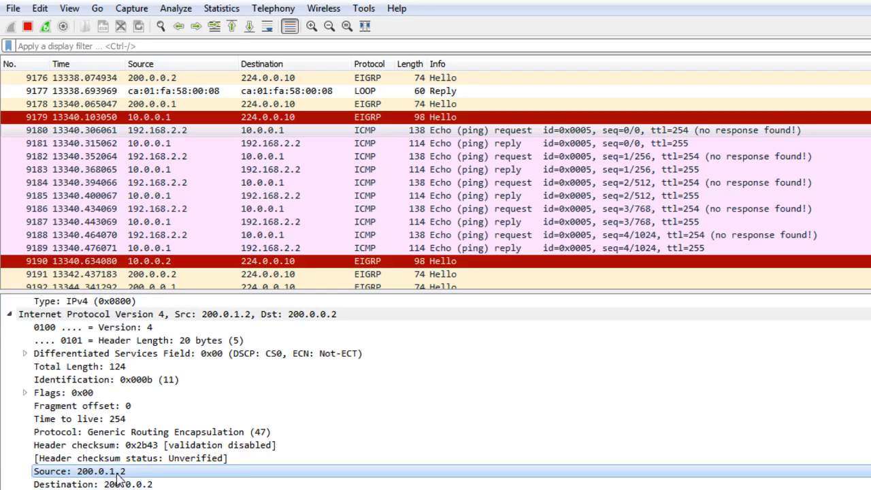
pyautogui.scroll(-1, 136, 476)
pyautogui.click(133, 445)
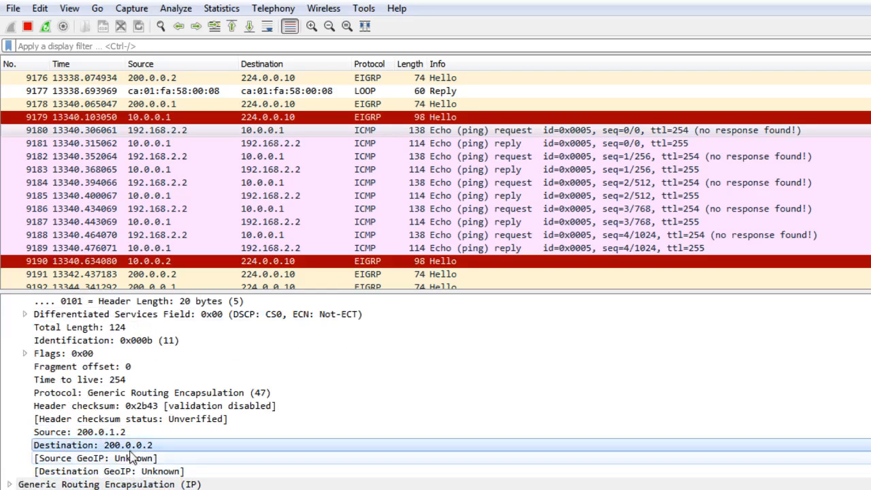
pyautogui.click(132, 458)
pyautogui.click(136, 471)
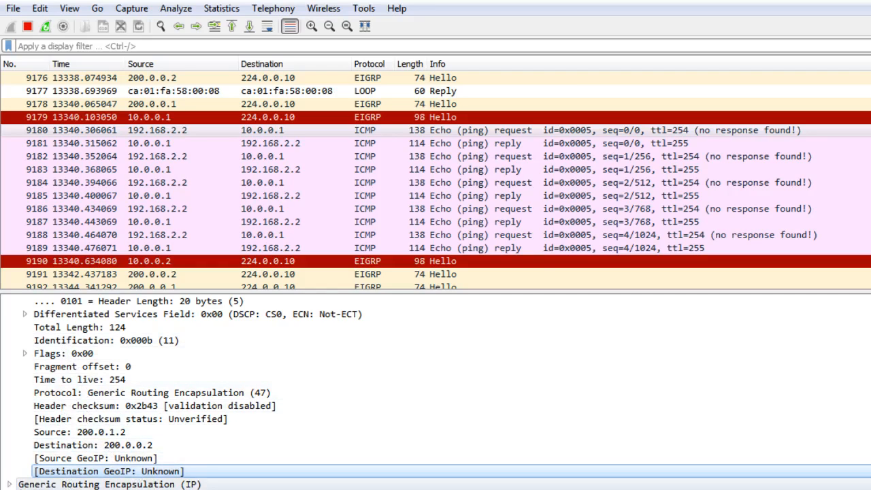
# Expand the Generic Routing Encapsulation header with its Flags and Version, and examine the GRE bits and protocol type
pyautogui.click(9, 484)
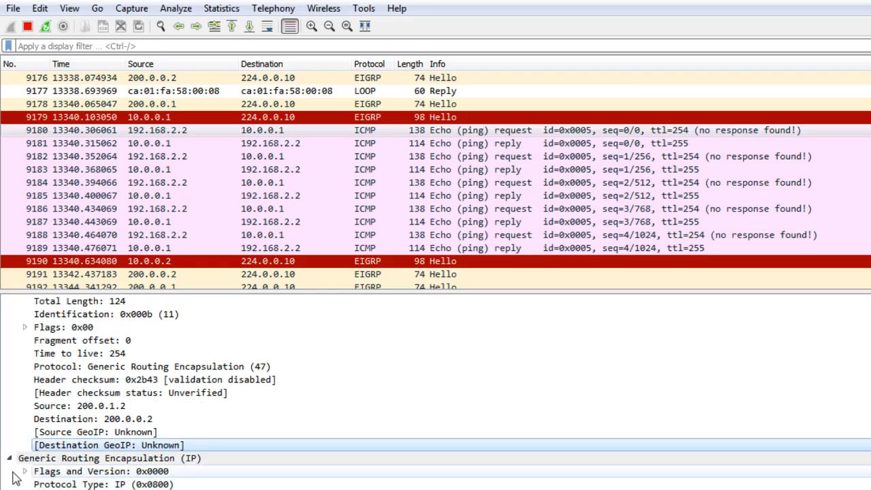
pyautogui.click(24, 471)
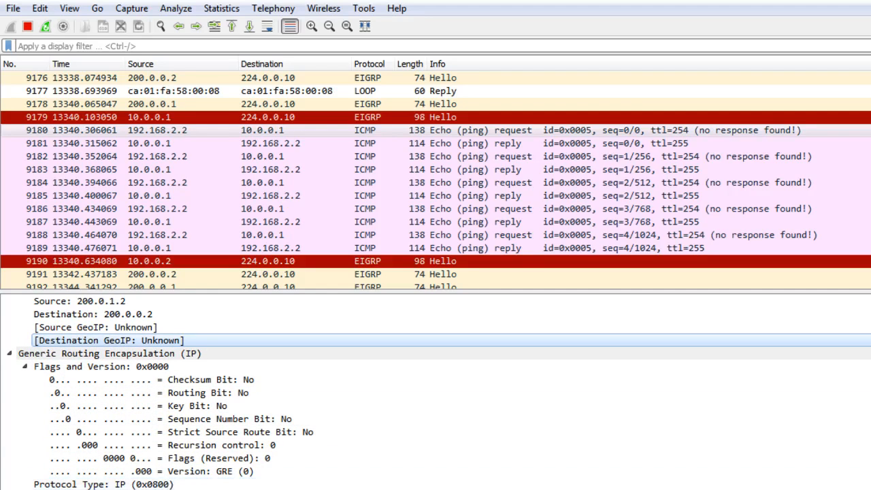
pyautogui.scroll(-1, 135, 477)
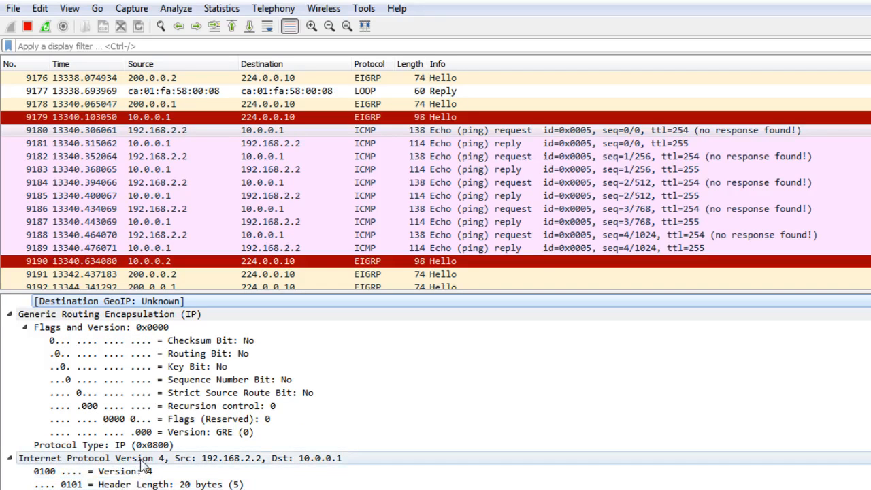
# Examine the inner IPv4 header's fields and compare its source and destination with the outer IPv4 header
pyautogui.click(152, 484)
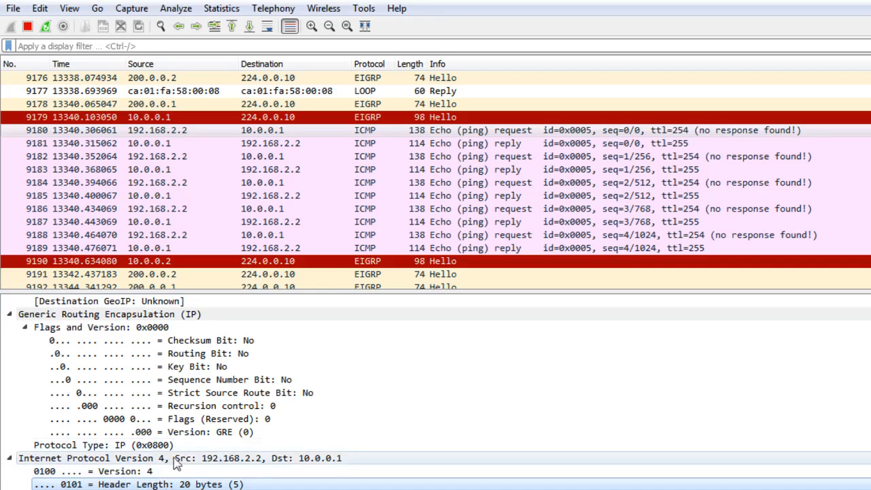
pyautogui.click(170, 459)
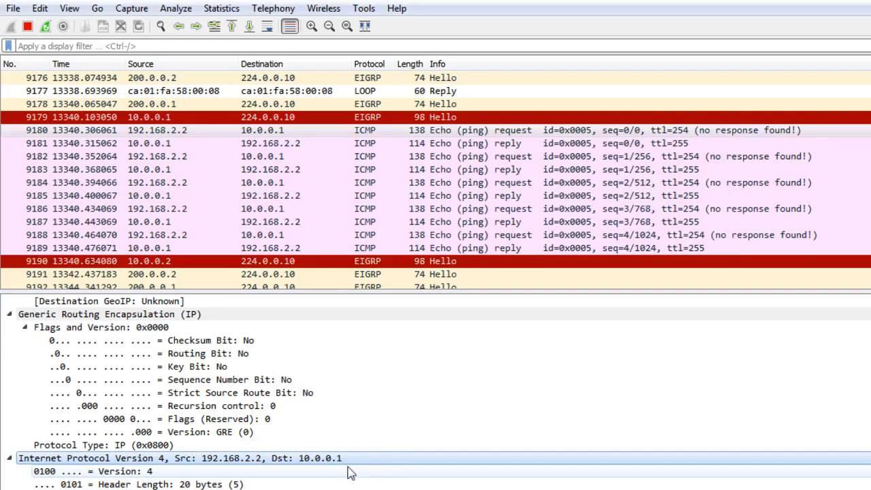
pyautogui.scroll(-1, 79, 463)
pyautogui.scroll(-2, 78, 463)
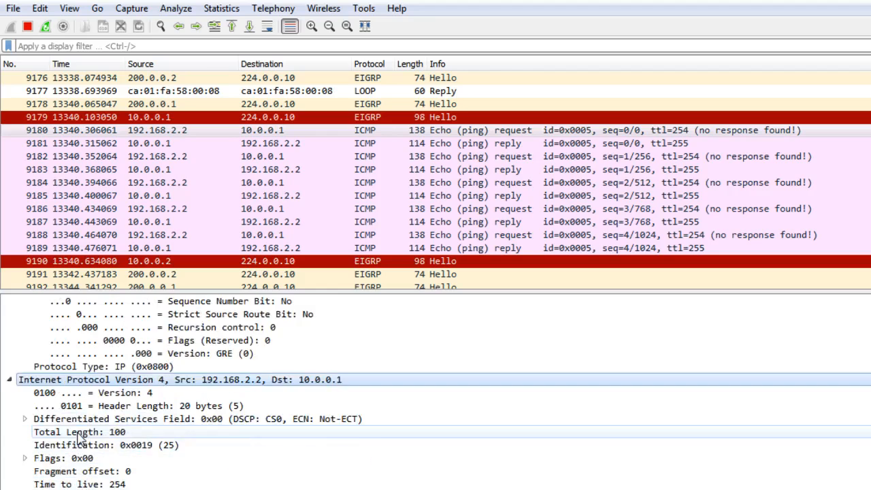
pyautogui.scroll(-1, 101, 477)
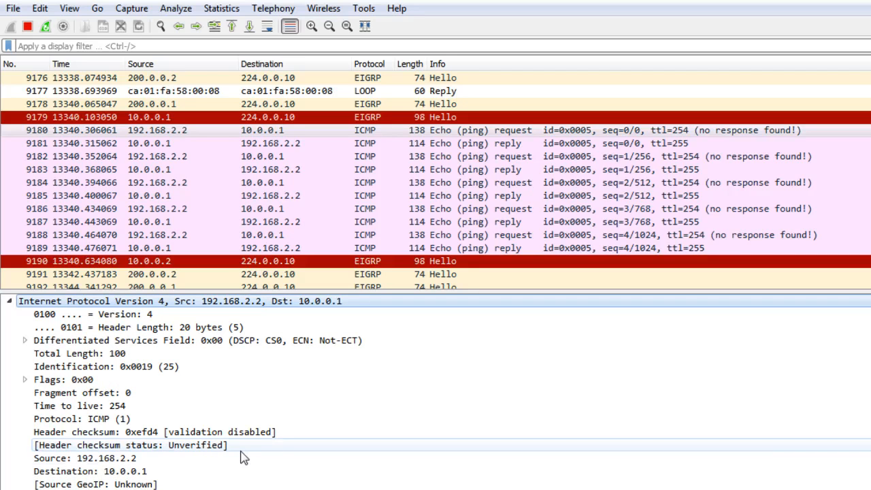
pyautogui.scroll(8, 246, 422)
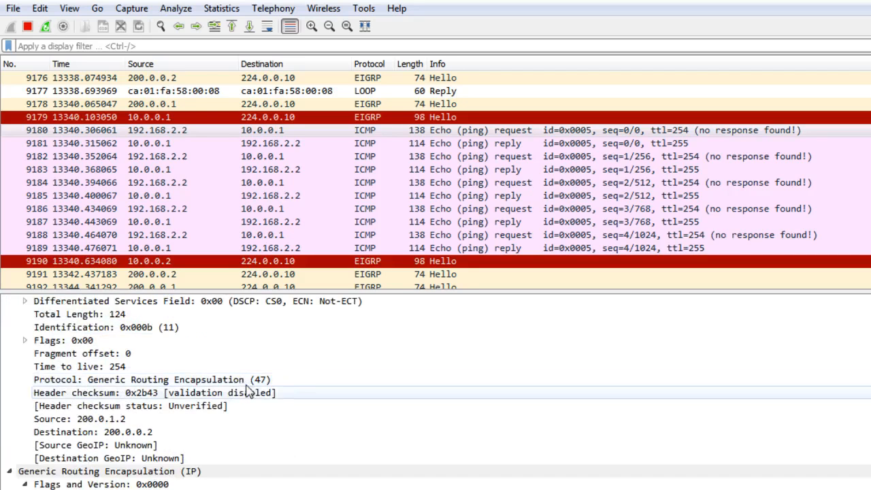
pyautogui.scroll(-8, 246, 393)
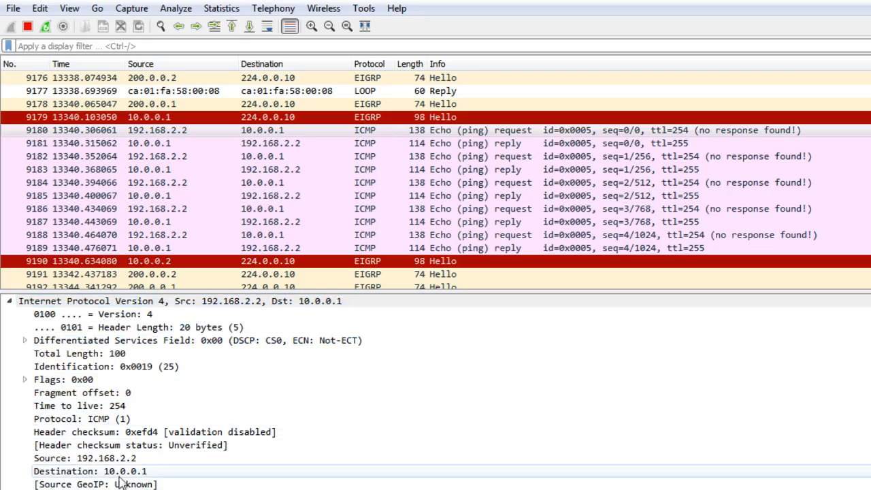
# Examine the Internet Control Message Protocol section of the echo request, down to its data
pyautogui.scroll(-3, 204, 395)
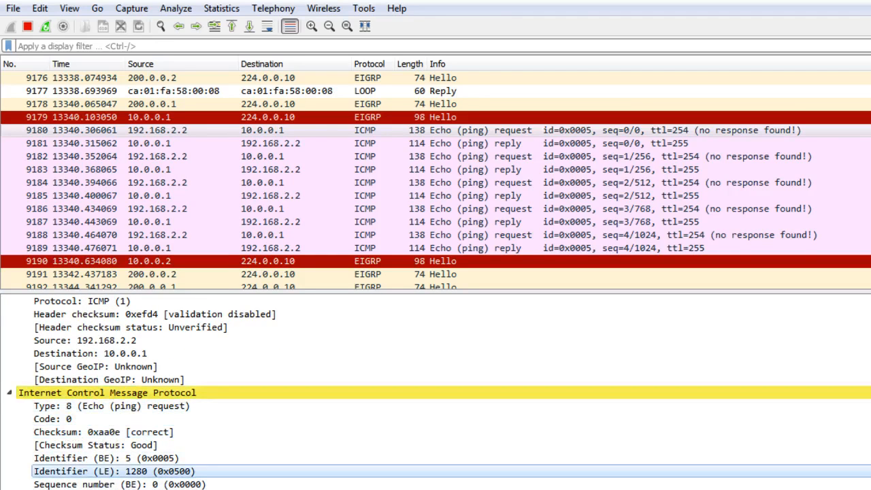
pyautogui.scroll(-1, 112, 470)
pyautogui.scroll(-1, 112, 458)
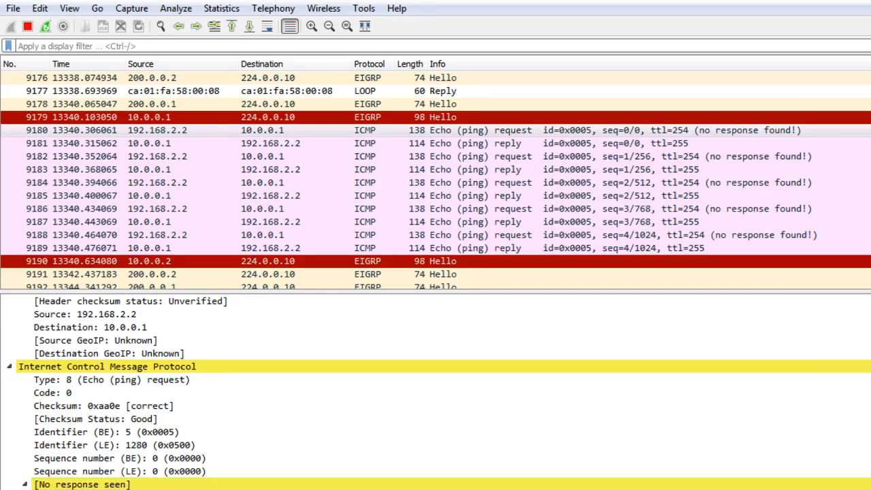
pyautogui.scroll(-1, 205, 459)
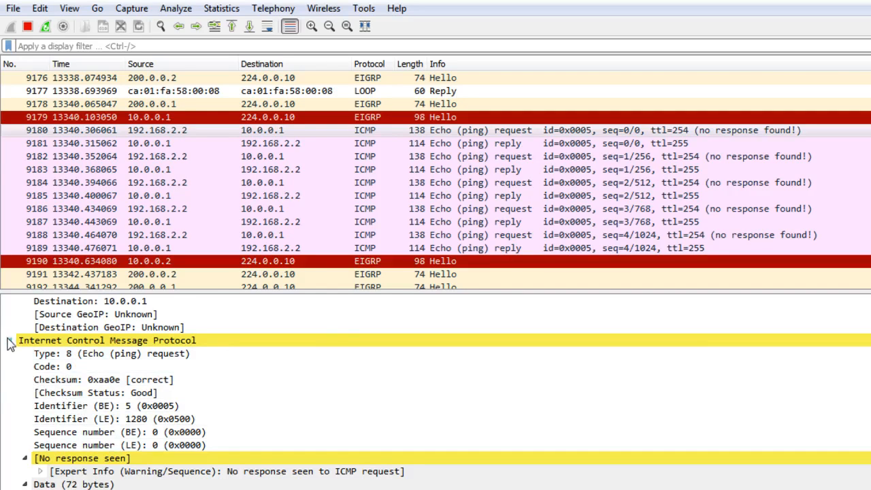
# Collapse every protocol layer of the echo request to show only the stacked headers, and switch away from Wireshark
pyautogui.scroll(4, 15, 343)
pyautogui.scroll(8, 15, 313)
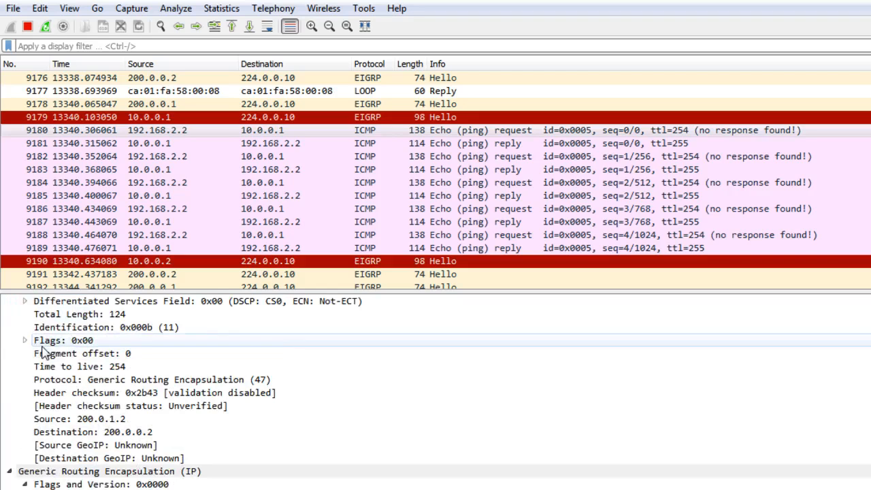
pyautogui.scroll(9, 19, 475)
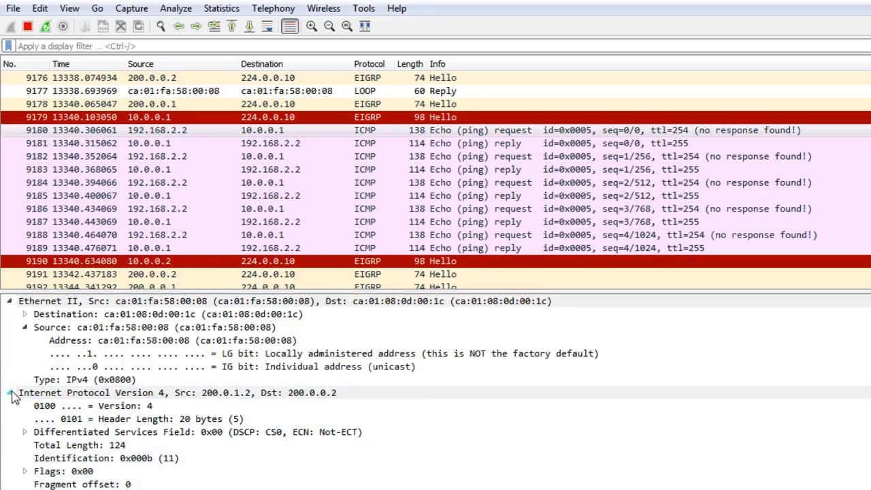
pyautogui.click(9, 300)
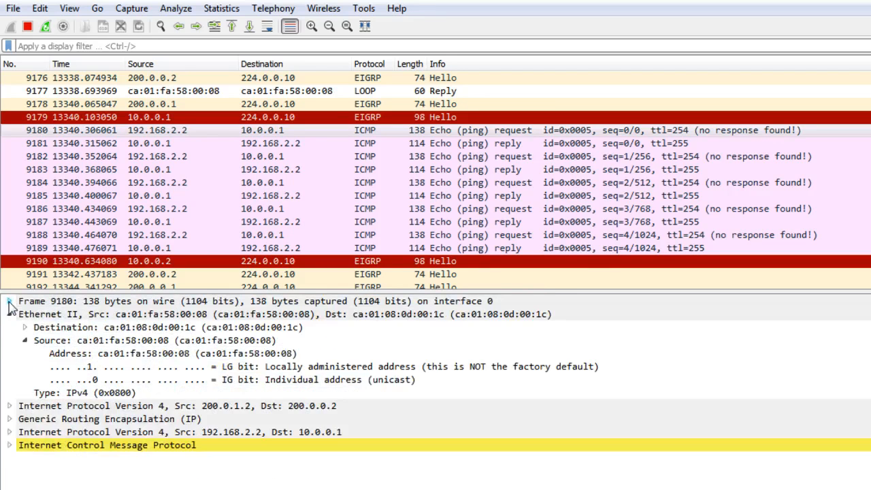
pyautogui.click(9, 314)
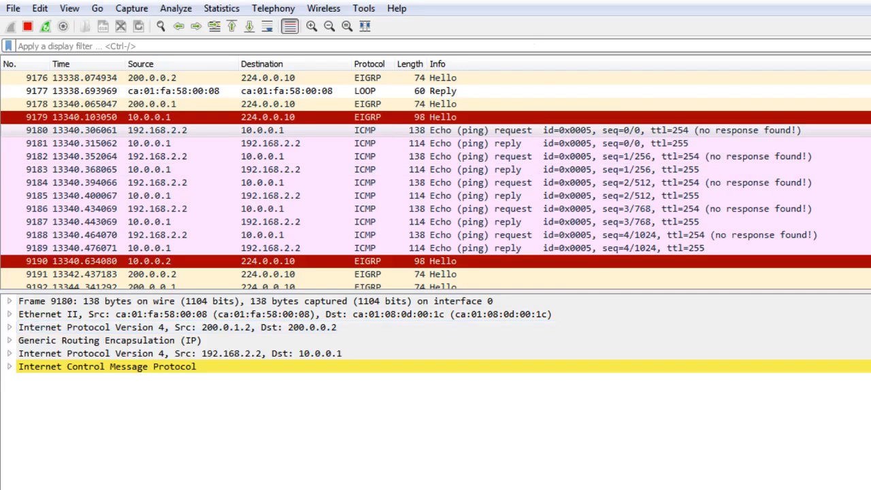
pyautogui.hotkey('alt', 'Tab')
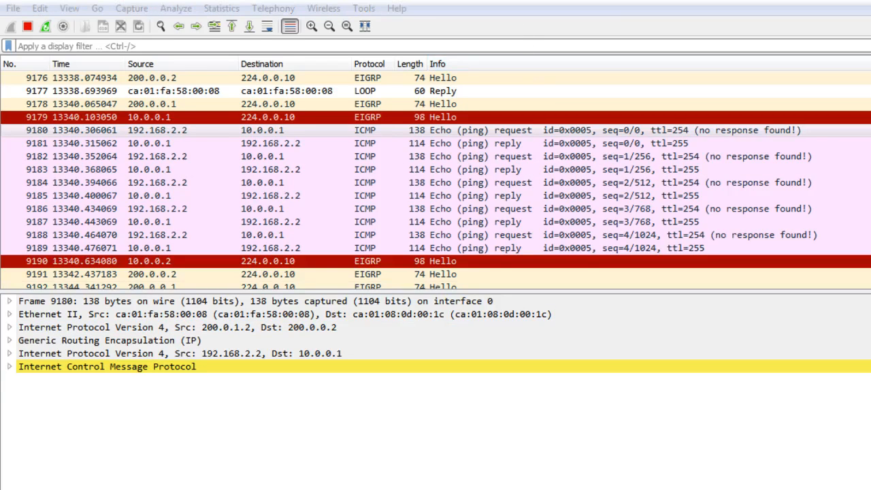